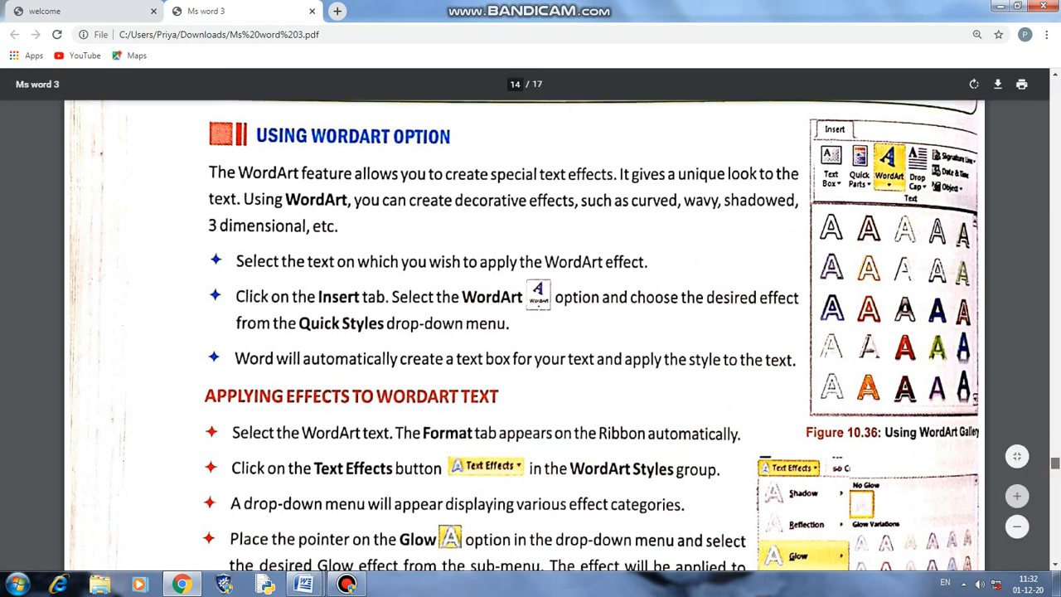
# - Scroll the PDF through pages 14–17, then back to 'Adding Comments in Word Document' on page 16
pyautogui.scroll(-3, 522, 331)
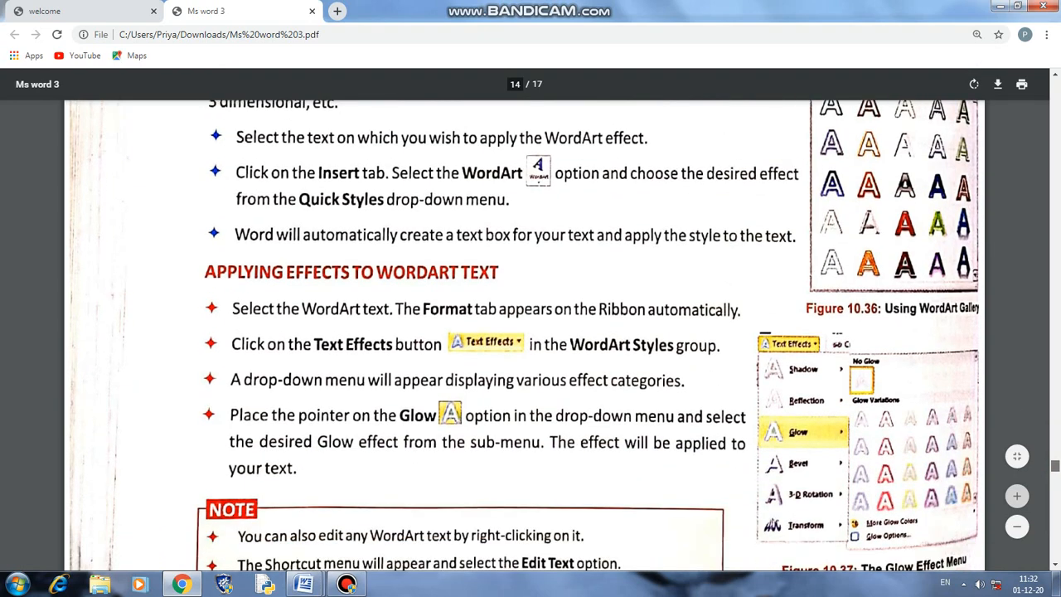
pyautogui.scroll(-2, 525, 336)
pyautogui.scroll(-5, 525, 336)
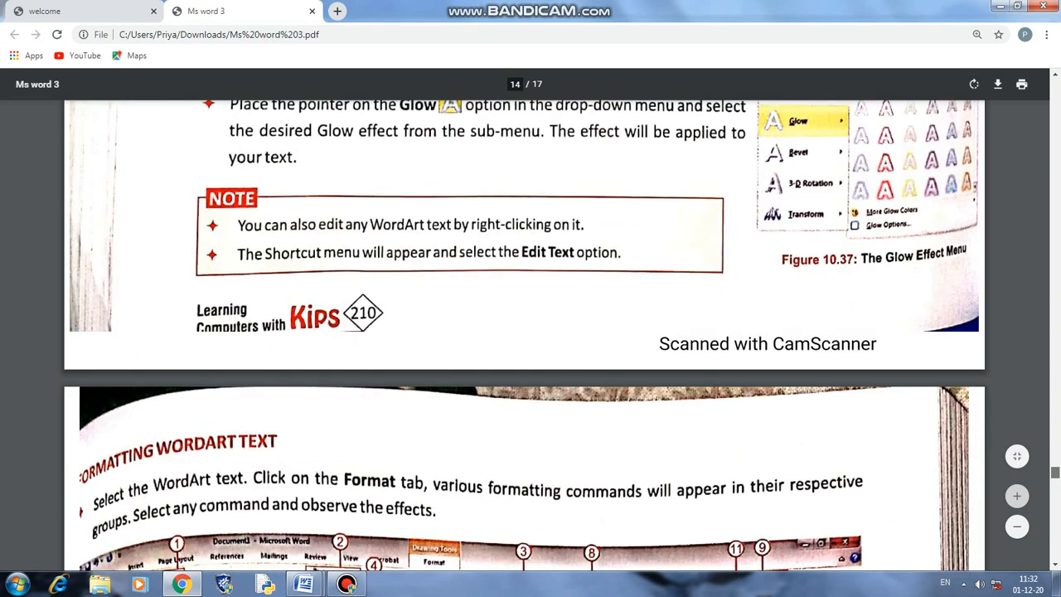
pyautogui.scroll(-6, 524, 336)
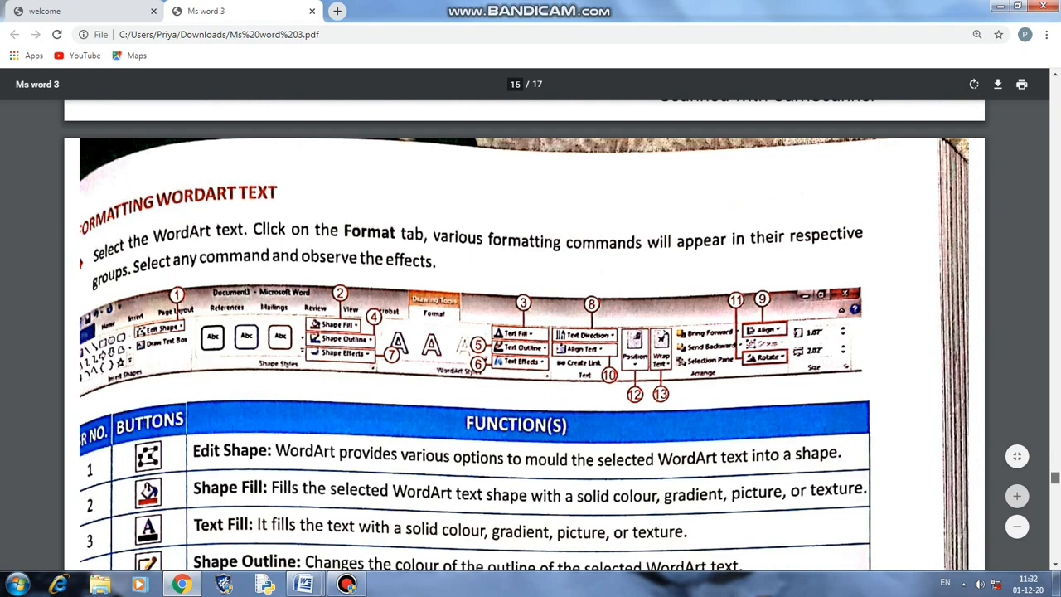
pyautogui.scroll(-4, 525, 337)
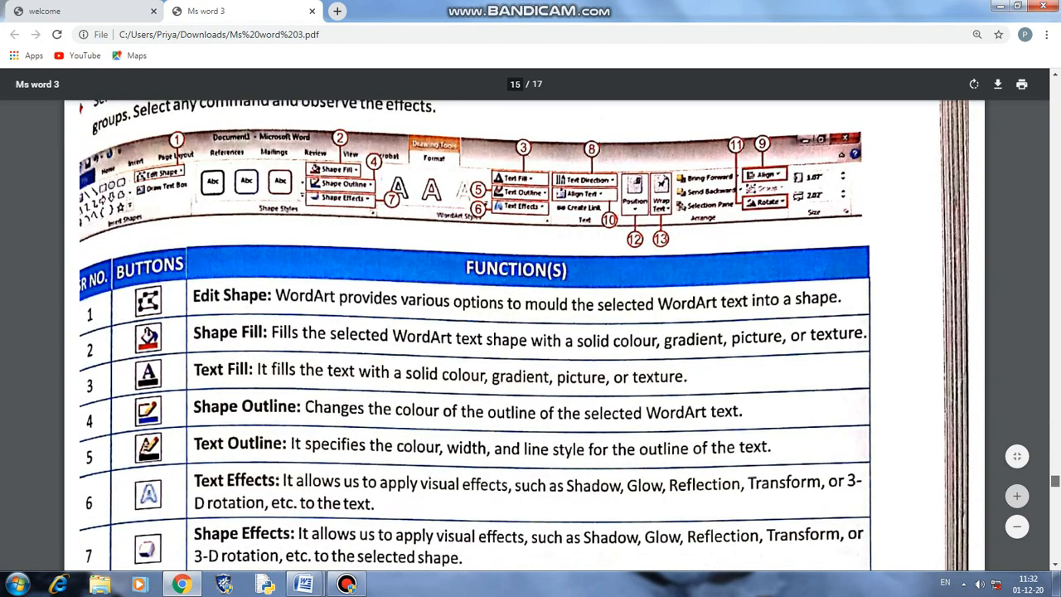
pyautogui.scroll(-3, 476, 336)
pyautogui.scroll(-7, 476, 336)
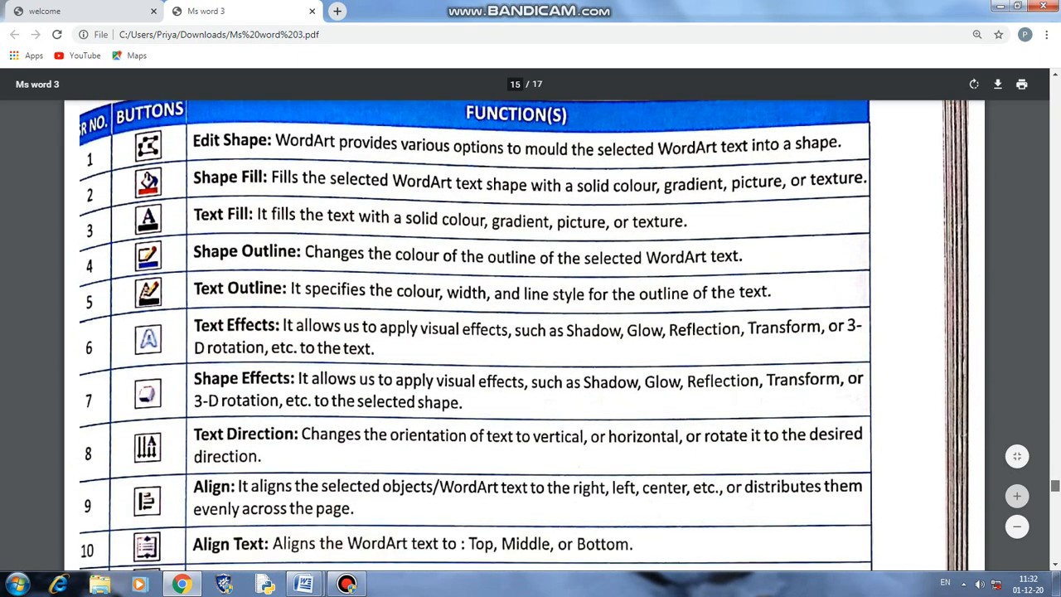
pyautogui.scroll(-3, 525, 337)
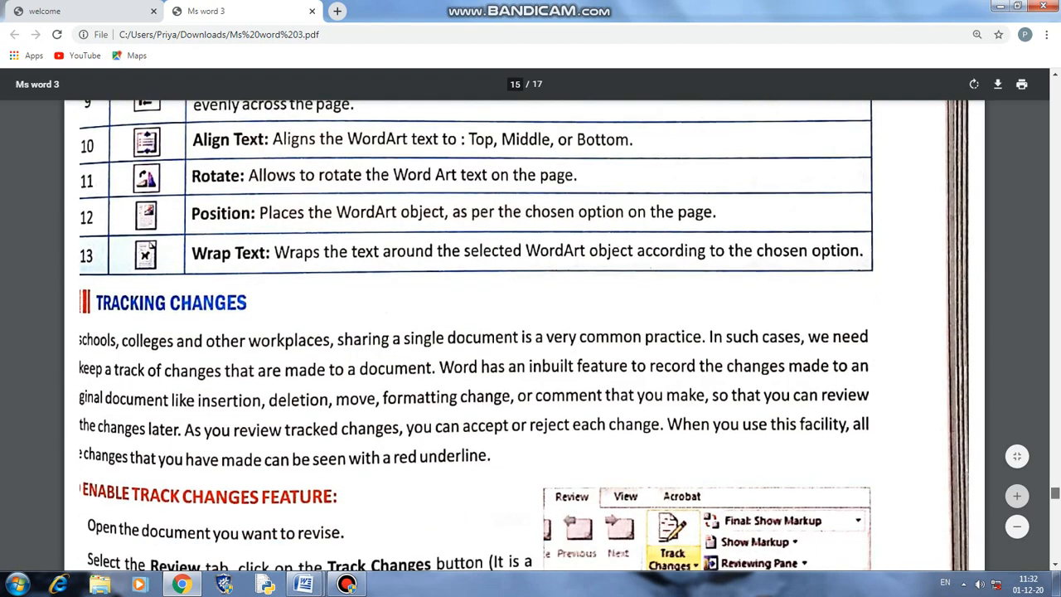
pyautogui.scroll(-4, 525, 337)
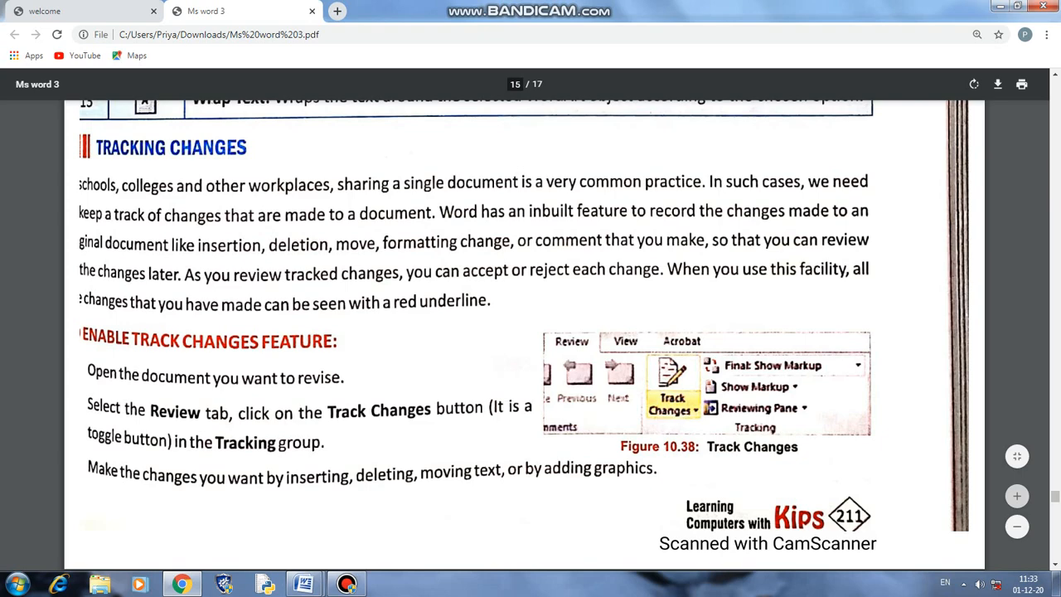
pyautogui.scroll(-5, 524, 331)
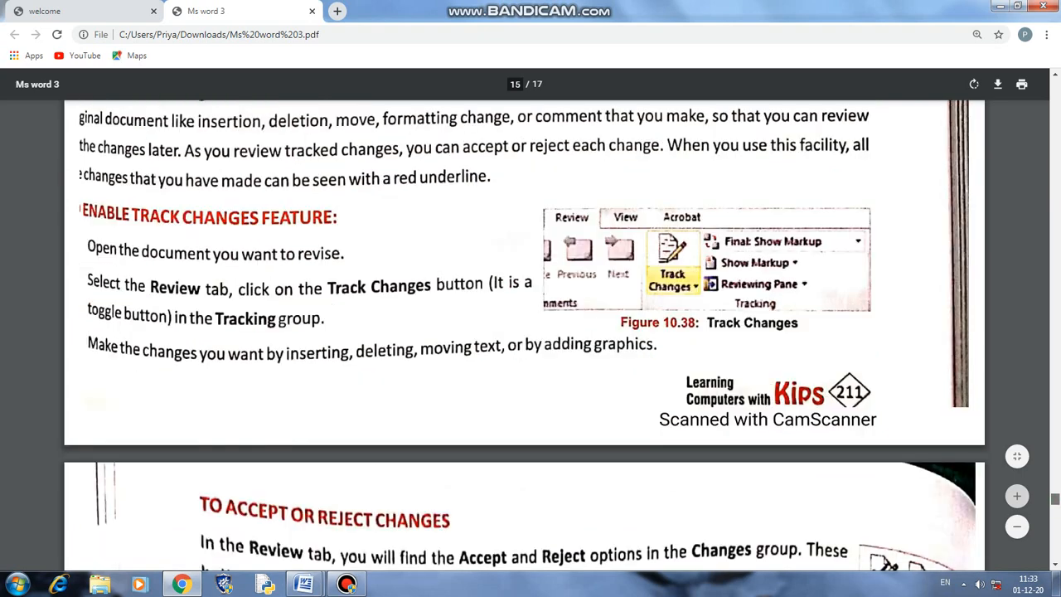
pyautogui.scroll(-2, 524, 332)
pyautogui.scroll(-2, 524, 332)
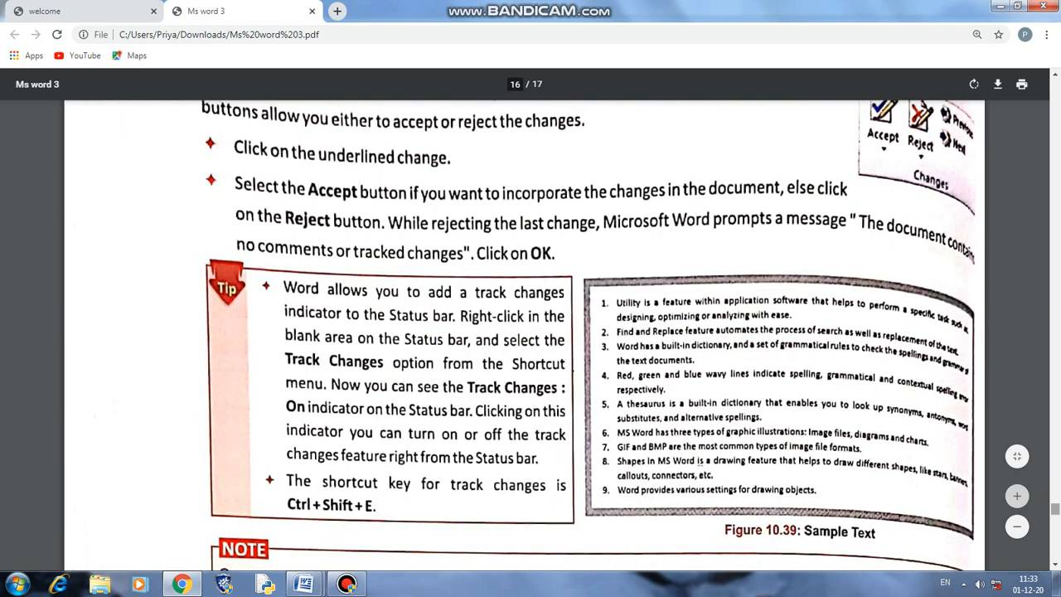
pyautogui.scroll(-5, 524, 332)
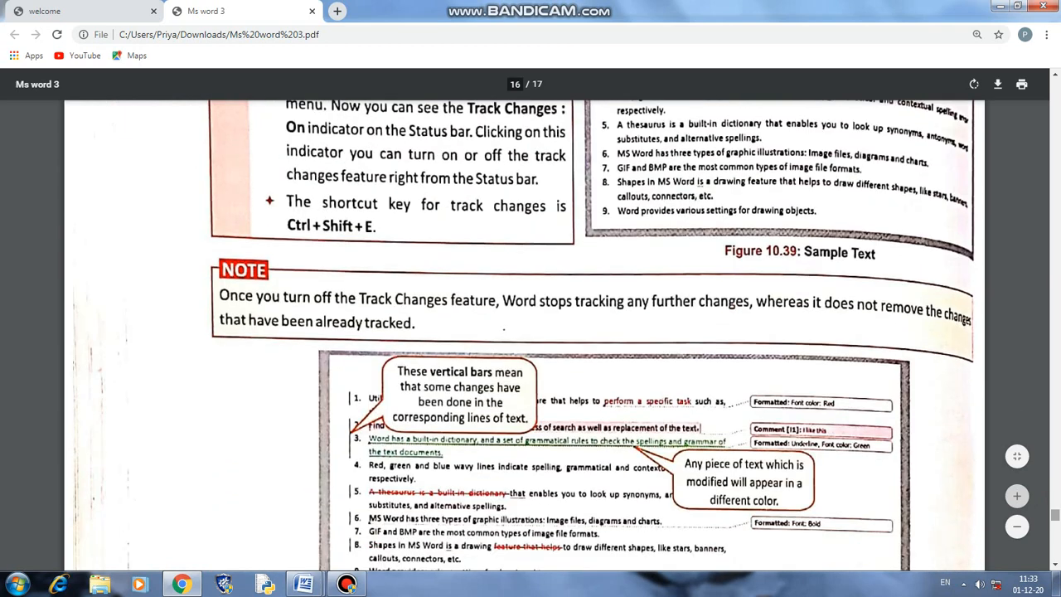
pyautogui.scroll(-4, 591, 337)
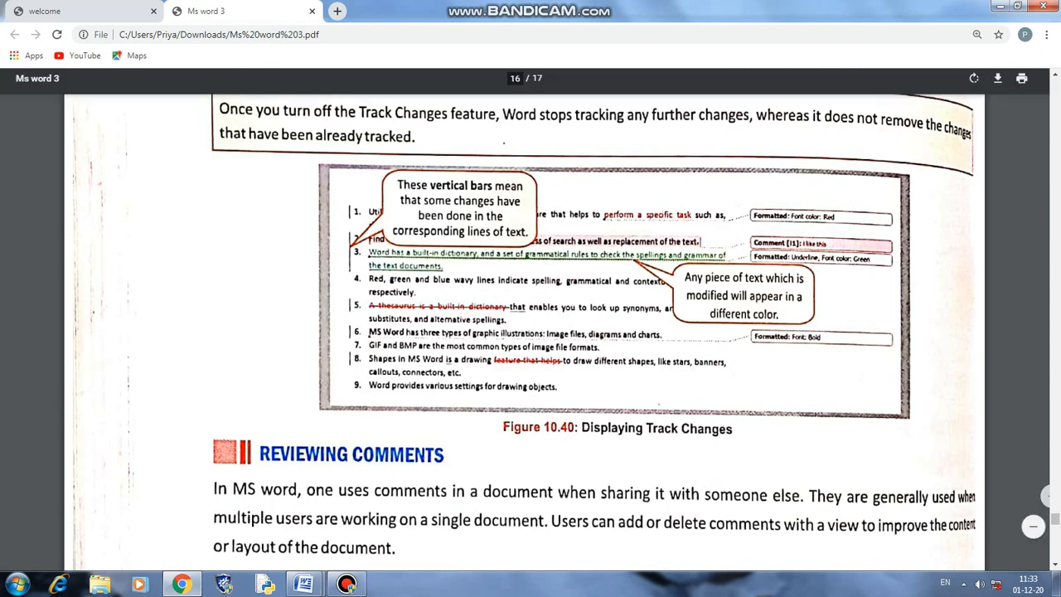
pyautogui.scroll(-3, 531, 331)
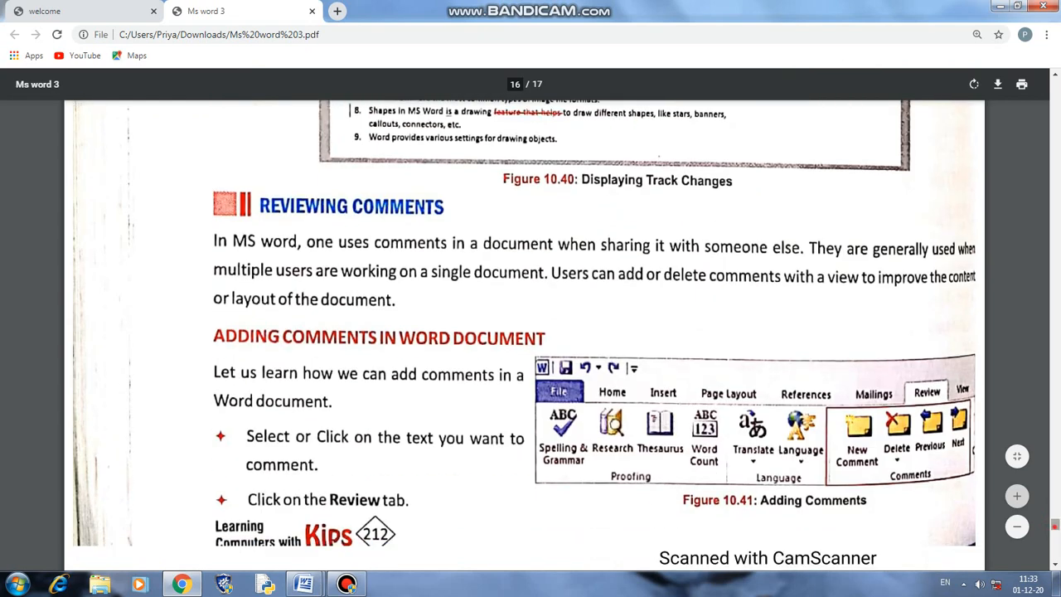
pyautogui.scroll(-5, 530, 331)
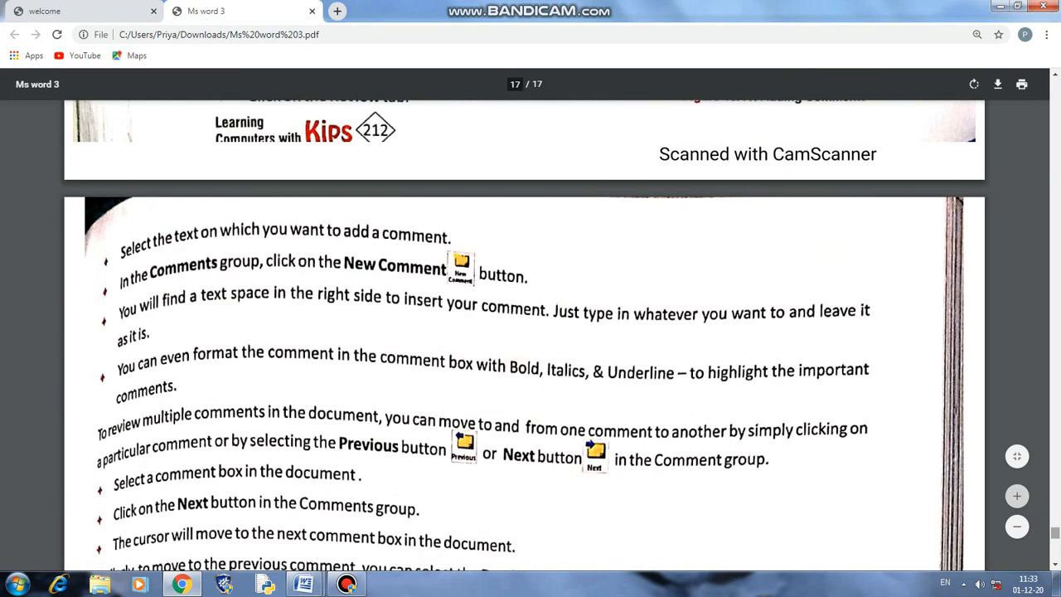
pyautogui.scroll(3, 531, 332)
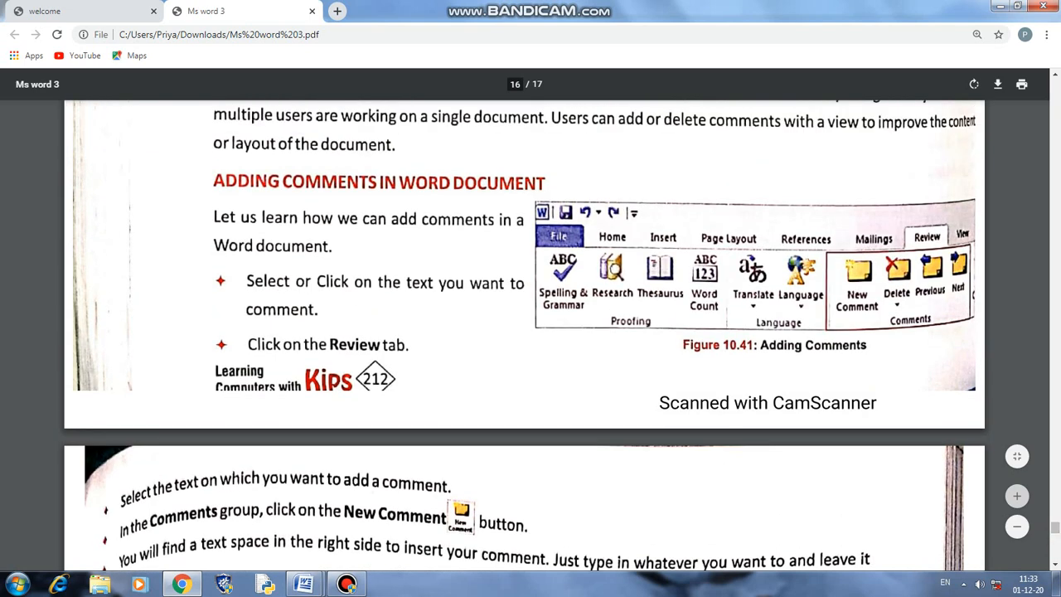
# - Insert a purple-style WordArt reading 'welcome' into the blank Document1
pyautogui.moveTo(304, 583)
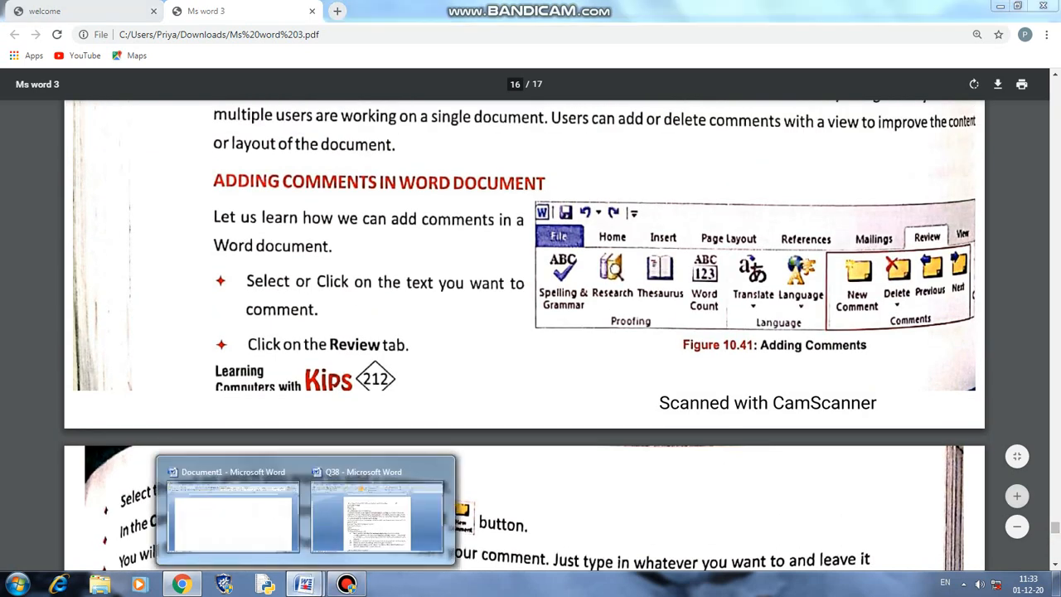
pyautogui.click(234, 502)
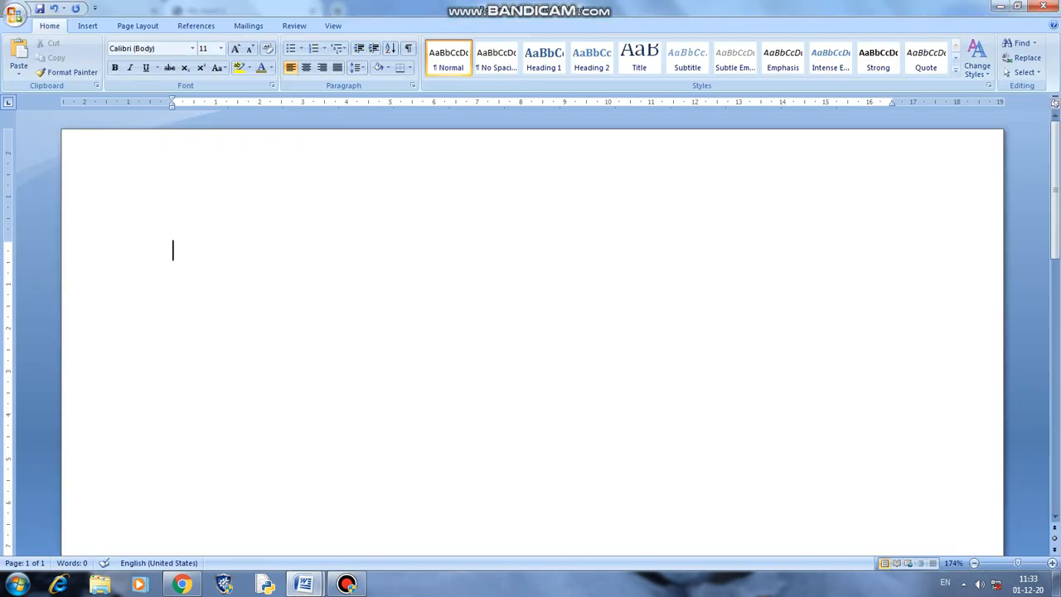
pyautogui.click(87, 26)
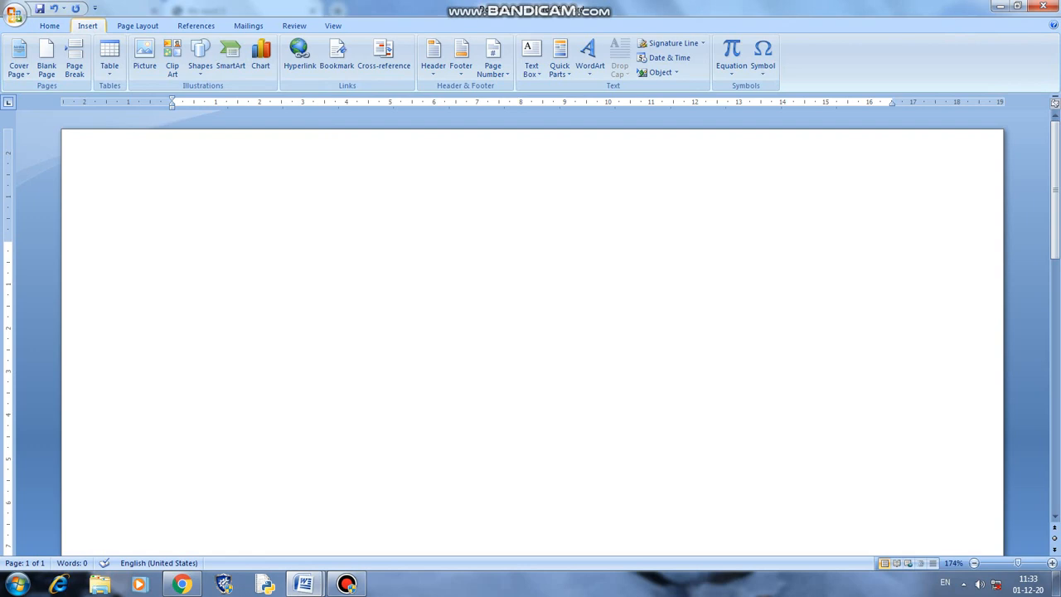
pyautogui.click(589, 58)
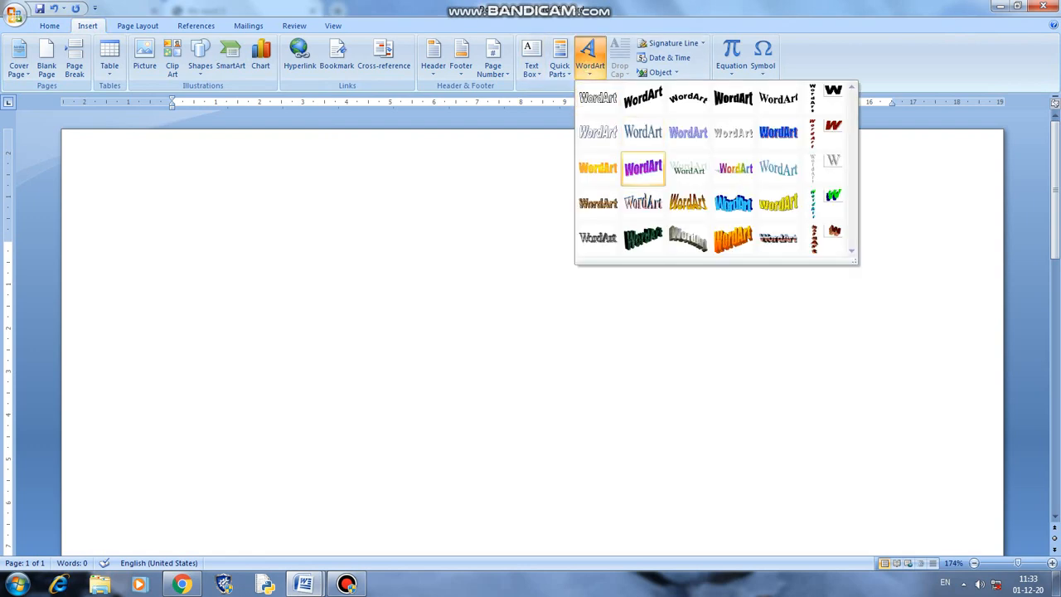
pyautogui.click(644, 168)
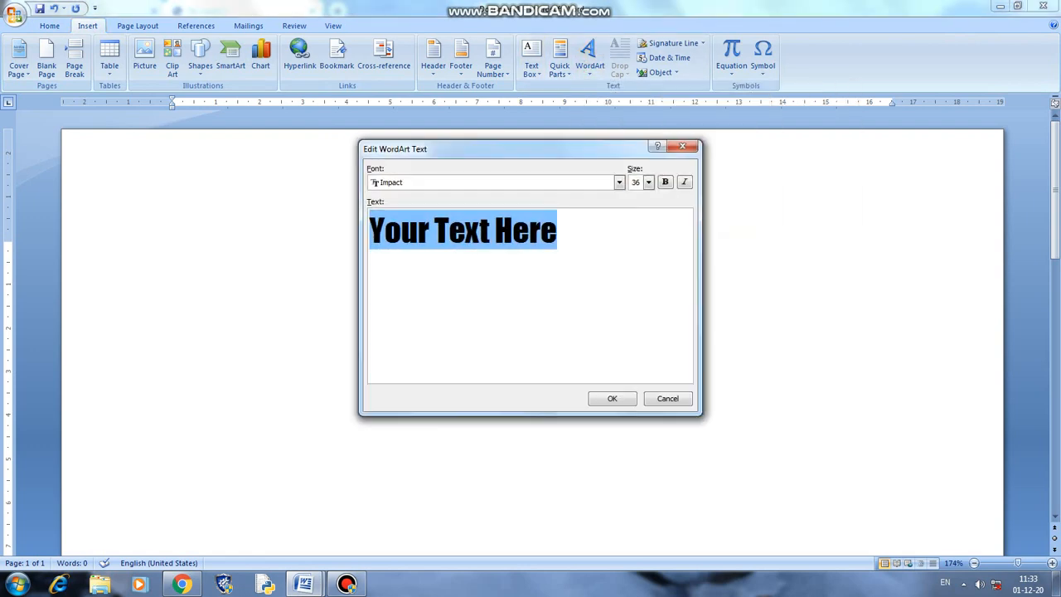
pyautogui.write('welc')
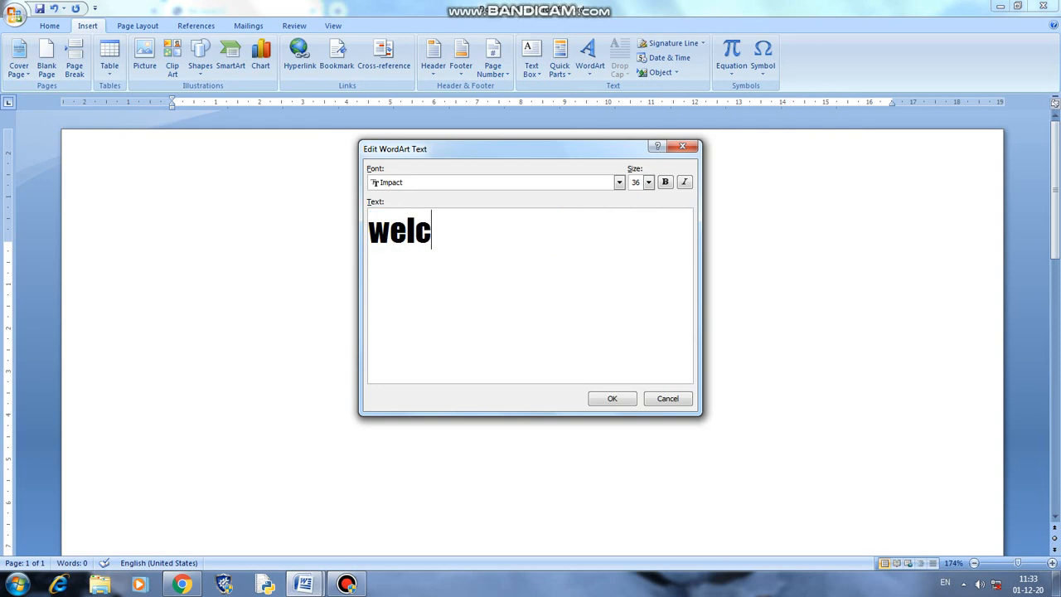
pyautogui.write('ome')
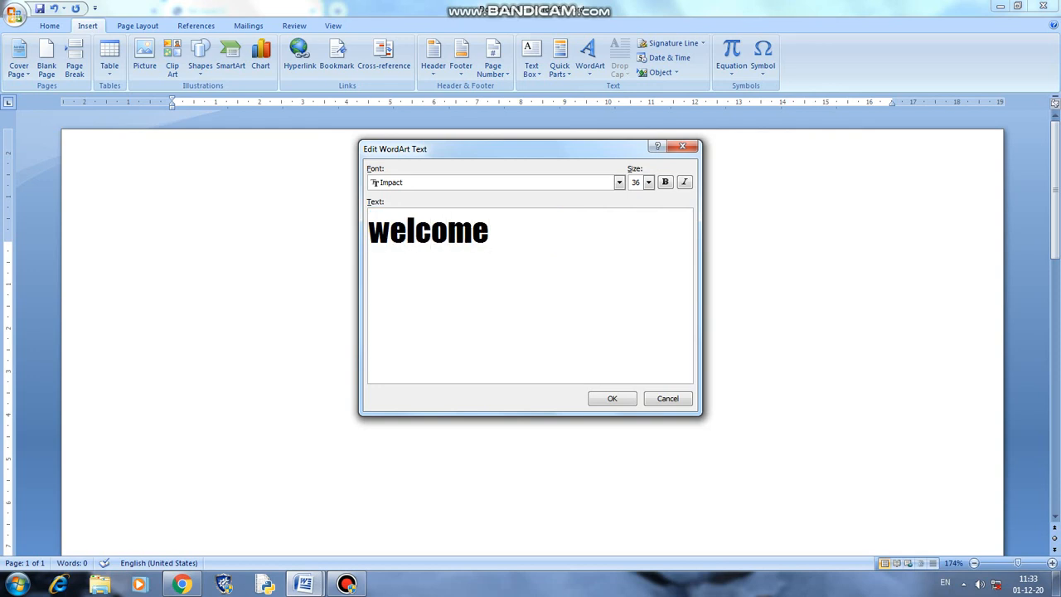
pyautogui.press('Return')
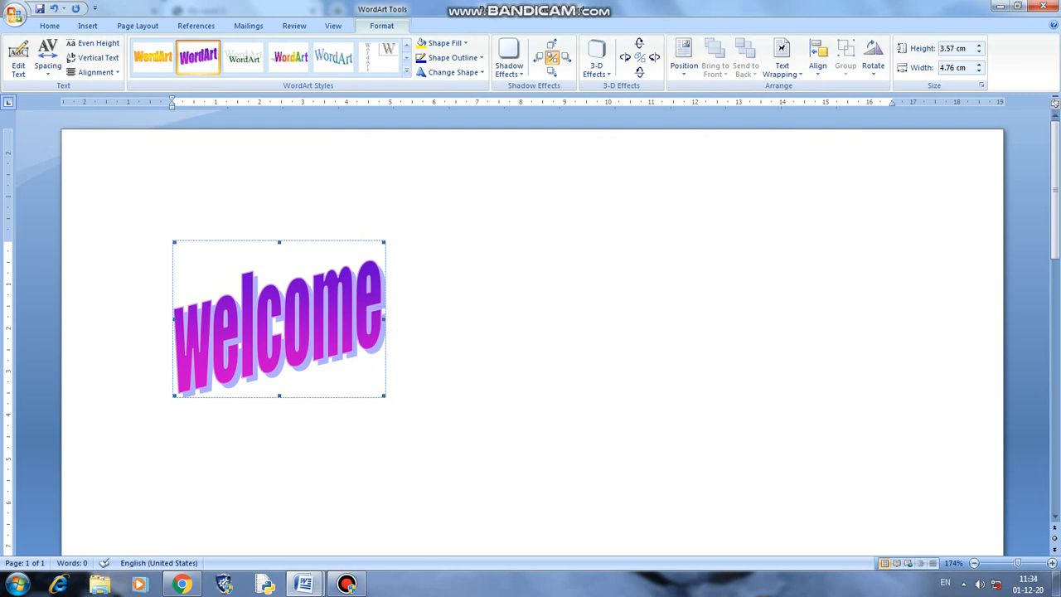
# - Resize the 'welcome' WordArt to 13.61 cm wide by 5.32 cm tall and reselect it
pyautogui.moveTo(384, 318); pyautogui.dragTo(770, 318)
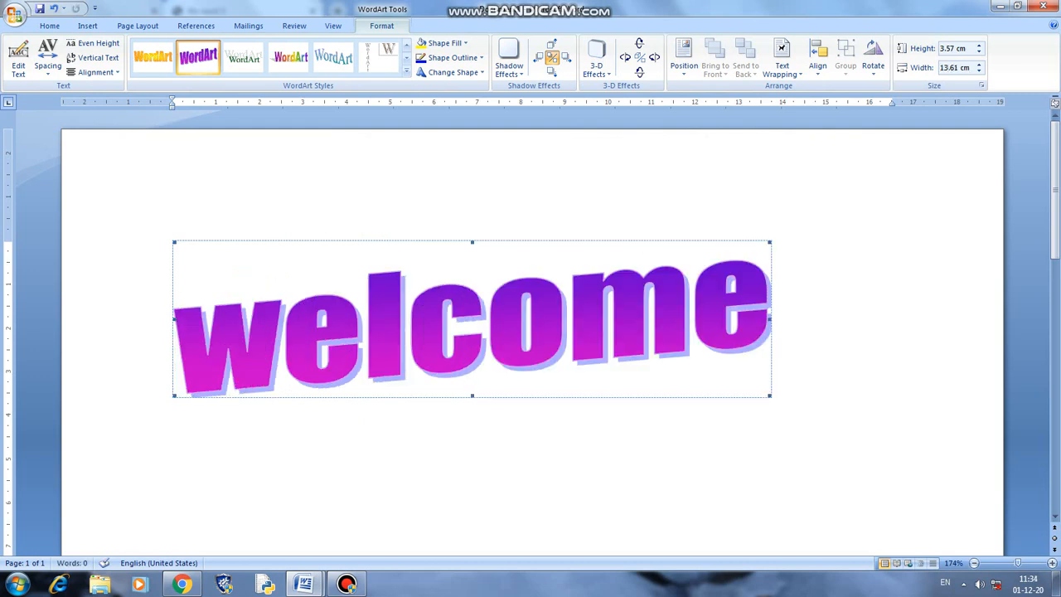
pyautogui.moveTo(472, 395); pyautogui.dragTo(472, 470)
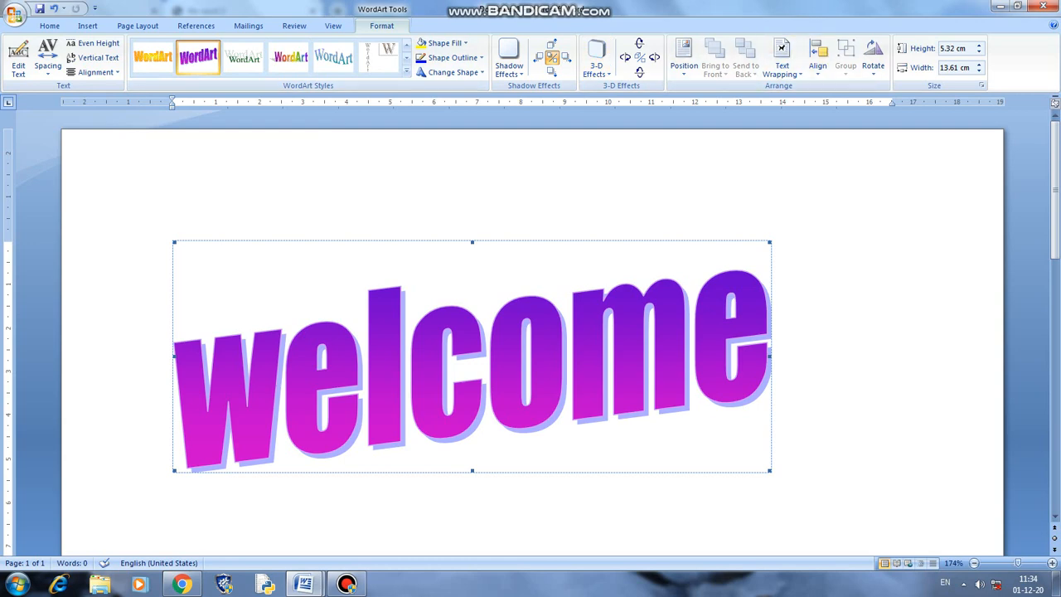
pyautogui.click(900, 191)
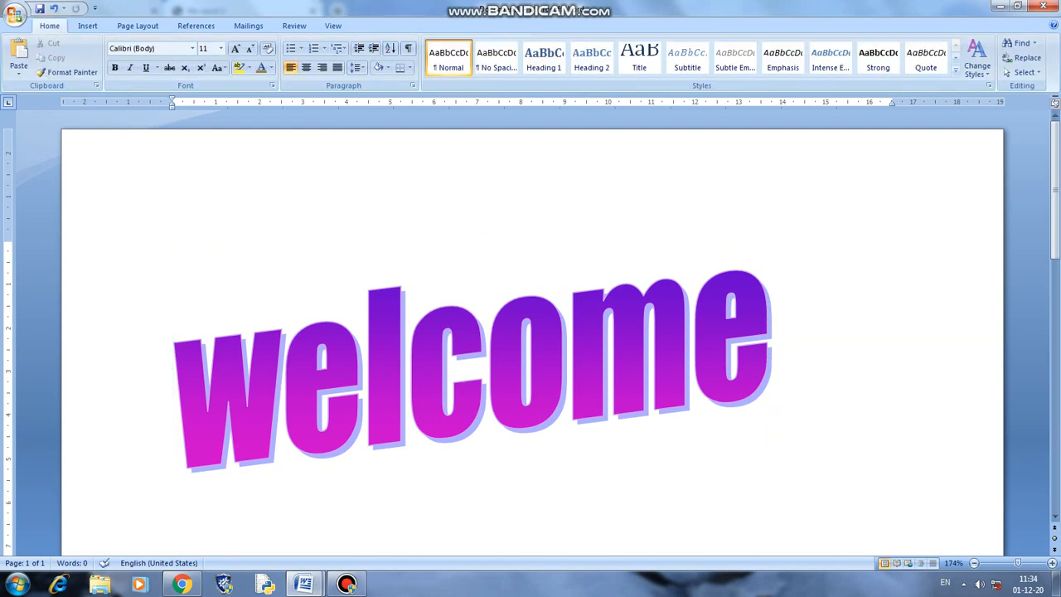
pyautogui.click(402, 324)
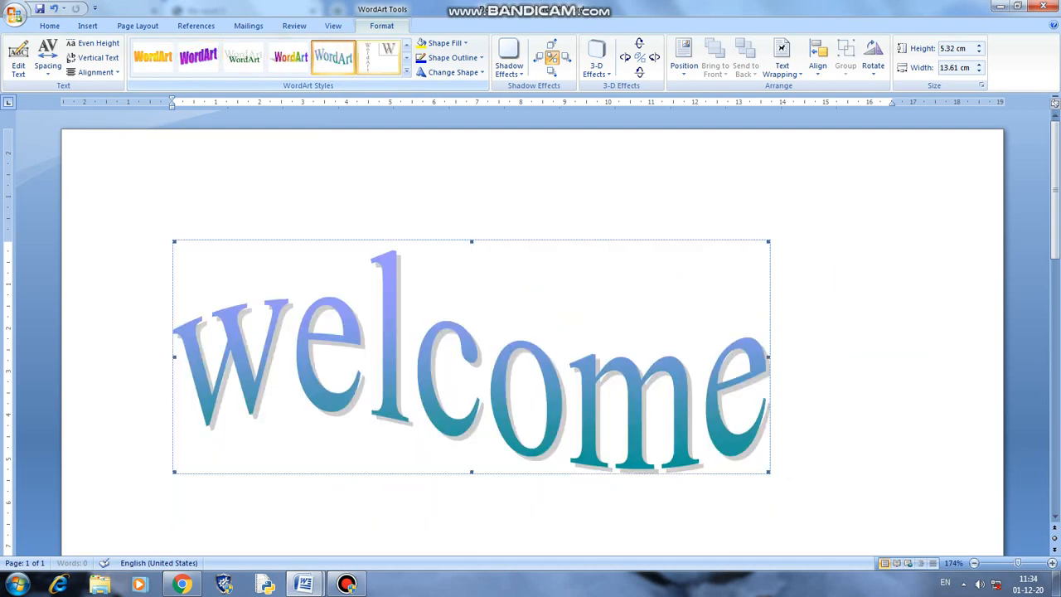
# - Apply the blue WordArt style to 'welcome', undoing a trial green vertical style
pyautogui.click(406, 58)
pyautogui.click(379, 57)
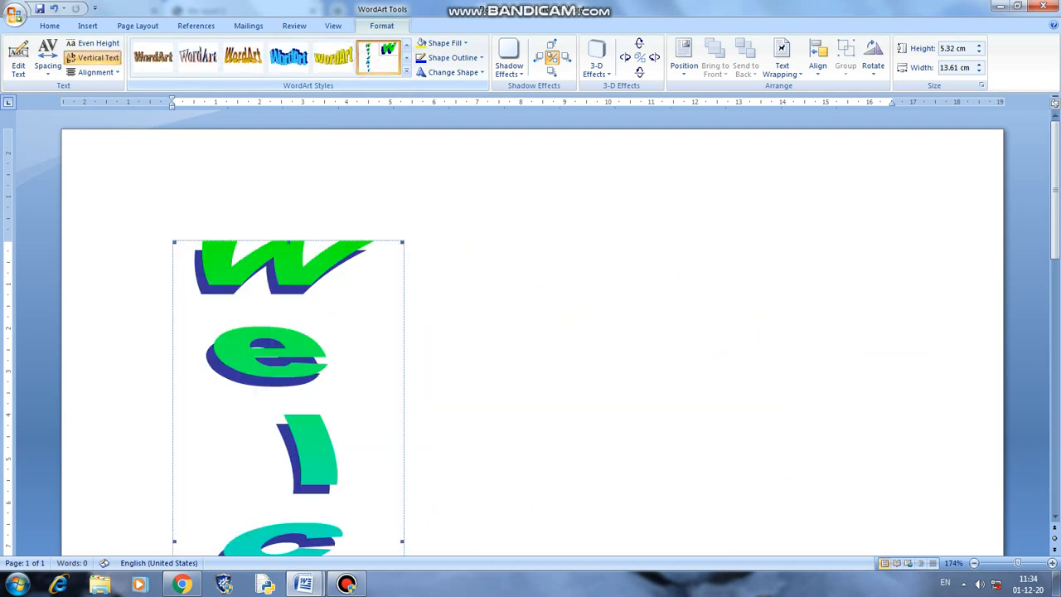
pyautogui.hotkey('ctrl', 'z')
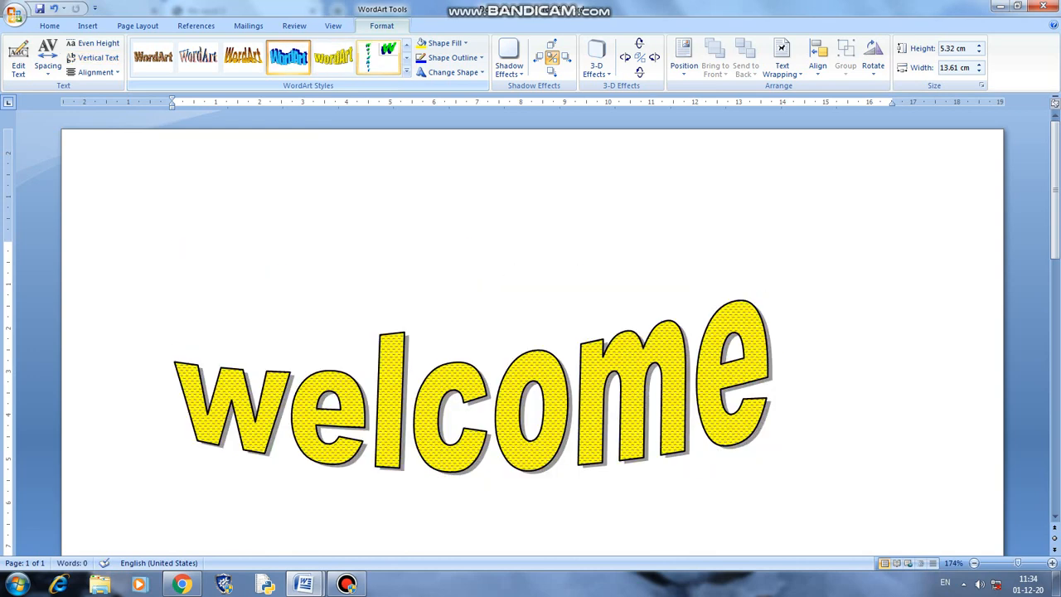
pyautogui.click(287, 58)
# - Fill the WordArt letters olive and give them a standard blue outline
pyautogui.click(448, 42)
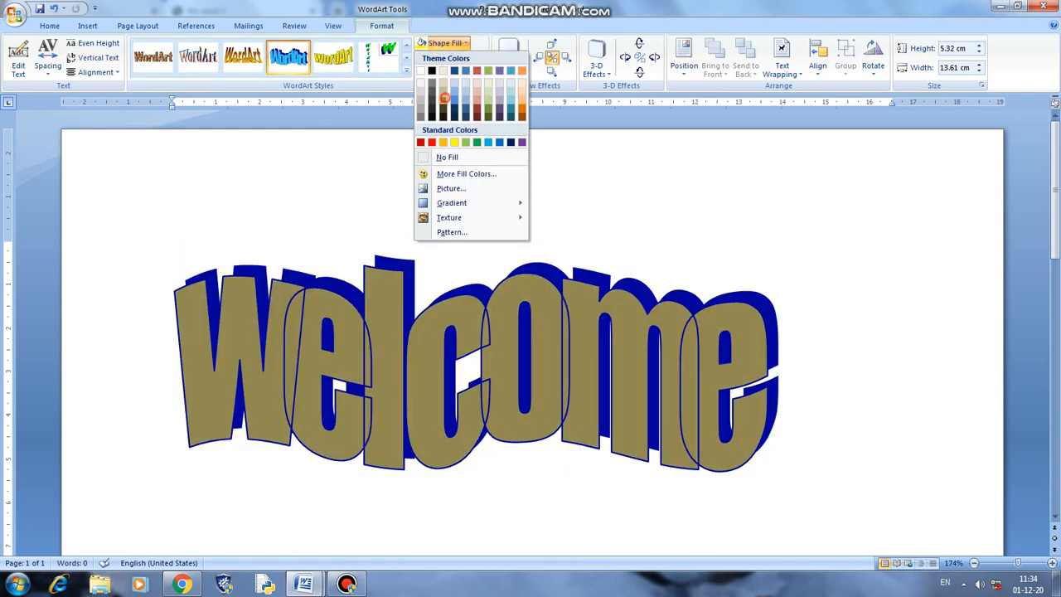
pyautogui.click(444, 97)
pyautogui.click(451, 58)
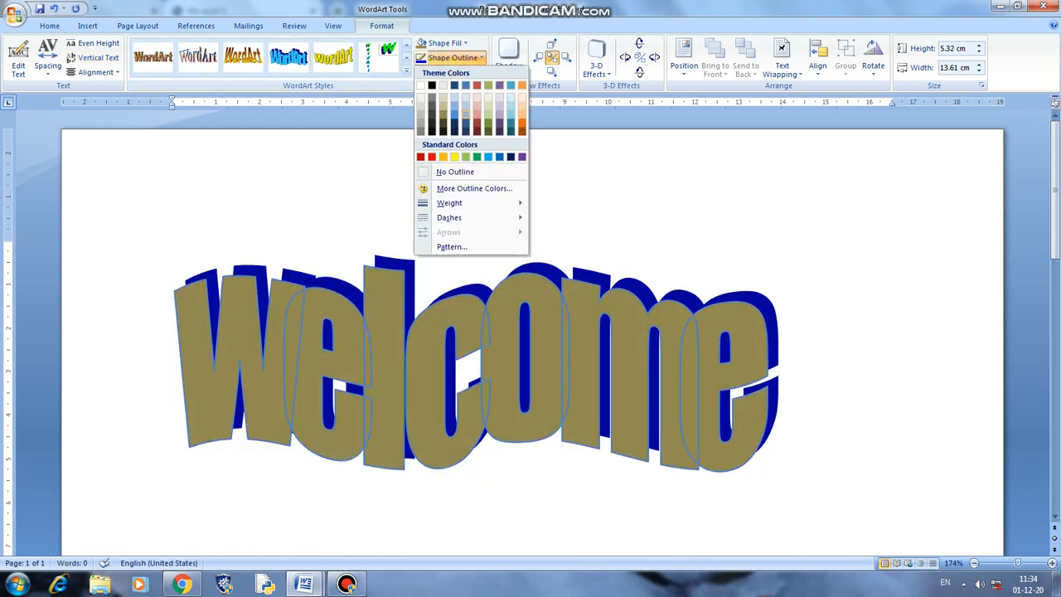
pyautogui.click(466, 114)
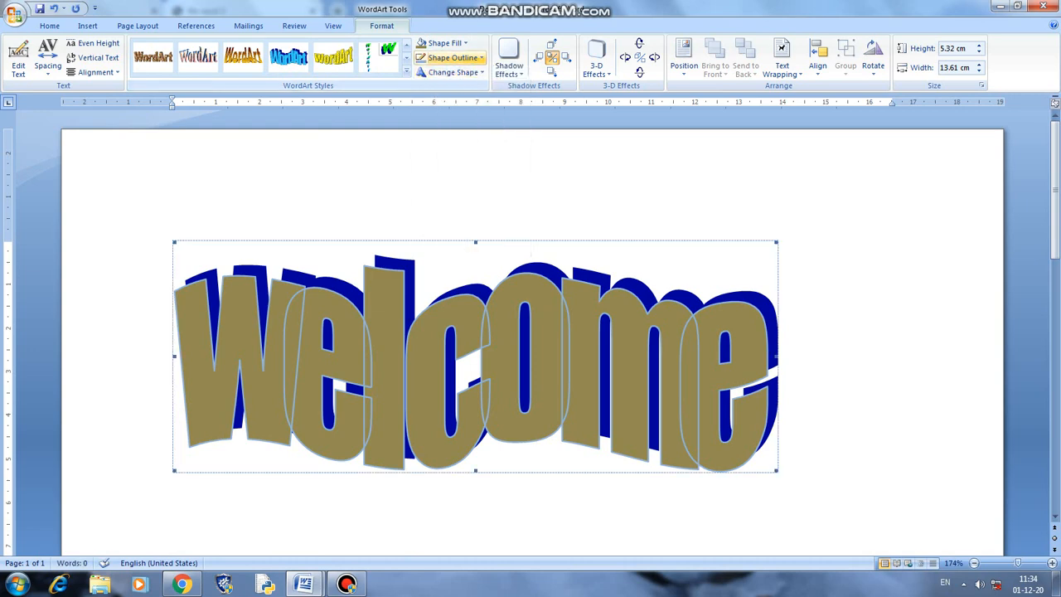
pyautogui.click(453, 58)
pyautogui.click(501, 158)
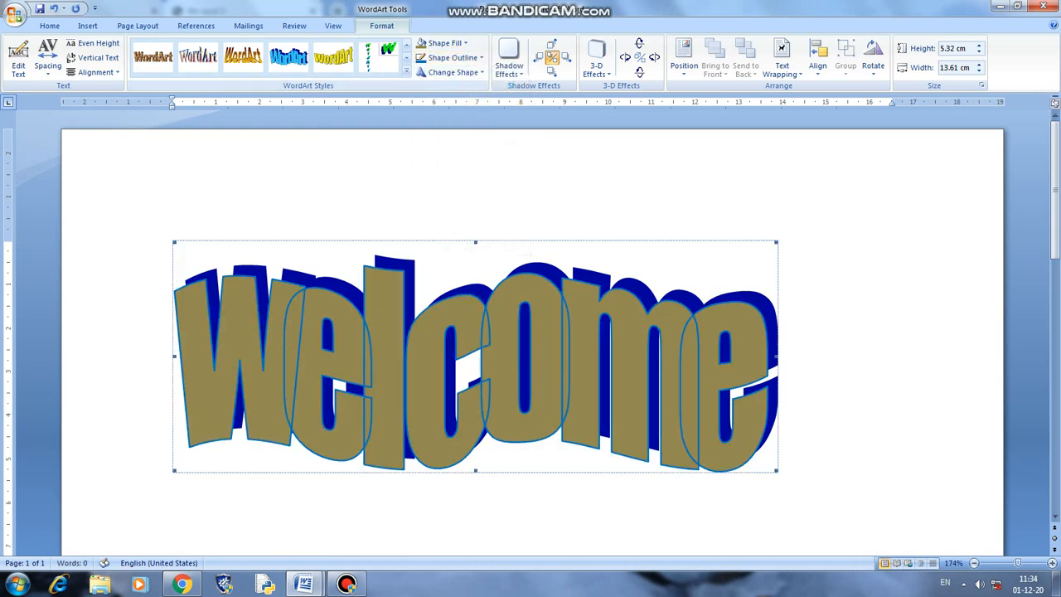
# - Give the word a curved warp shape after trying flattening and upward-arch warps
pyautogui.click(453, 72)
pyautogui.click(484, 177)
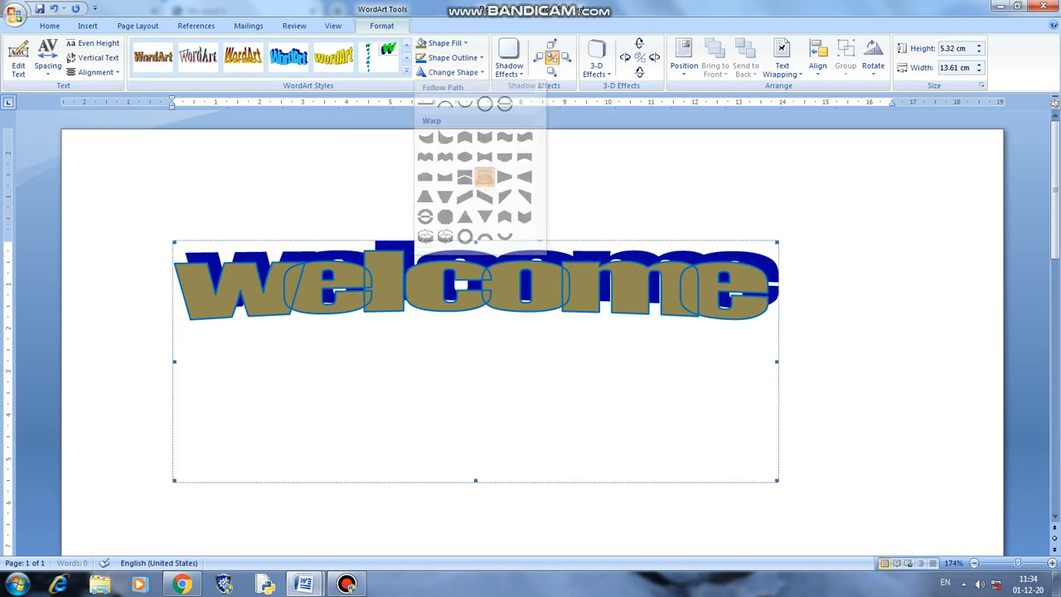
pyautogui.click(453, 72)
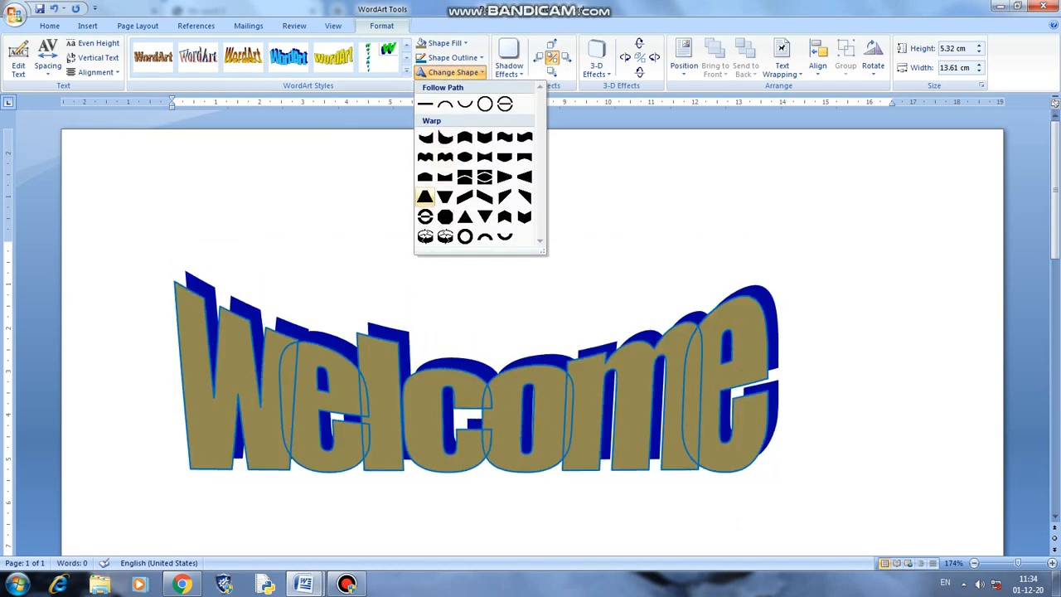
pyautogui.click(424, 216)
pyautogui.click(453, 72)
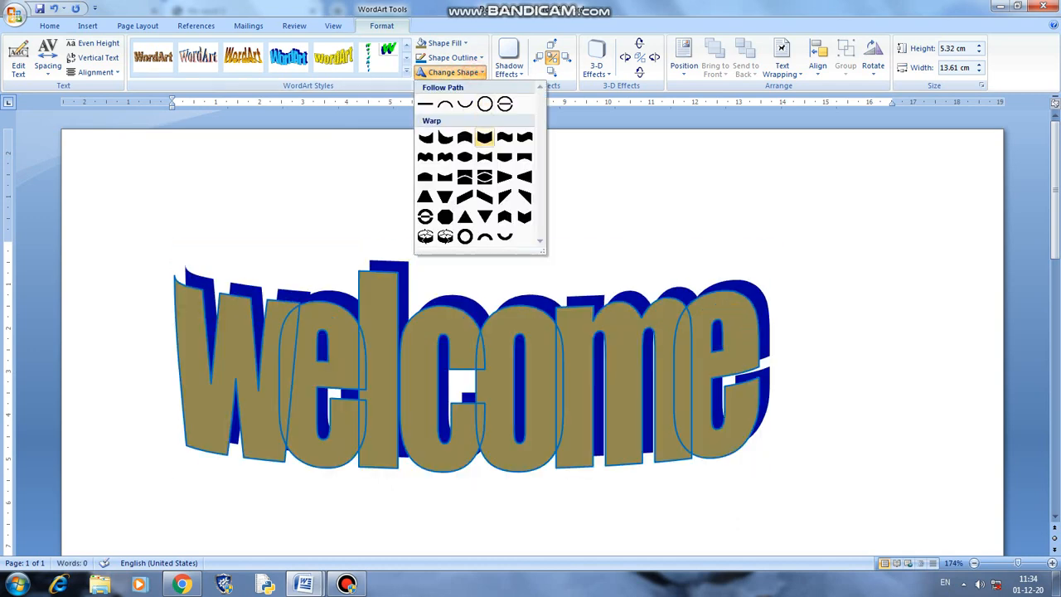
pyautogui.click(444, 137)
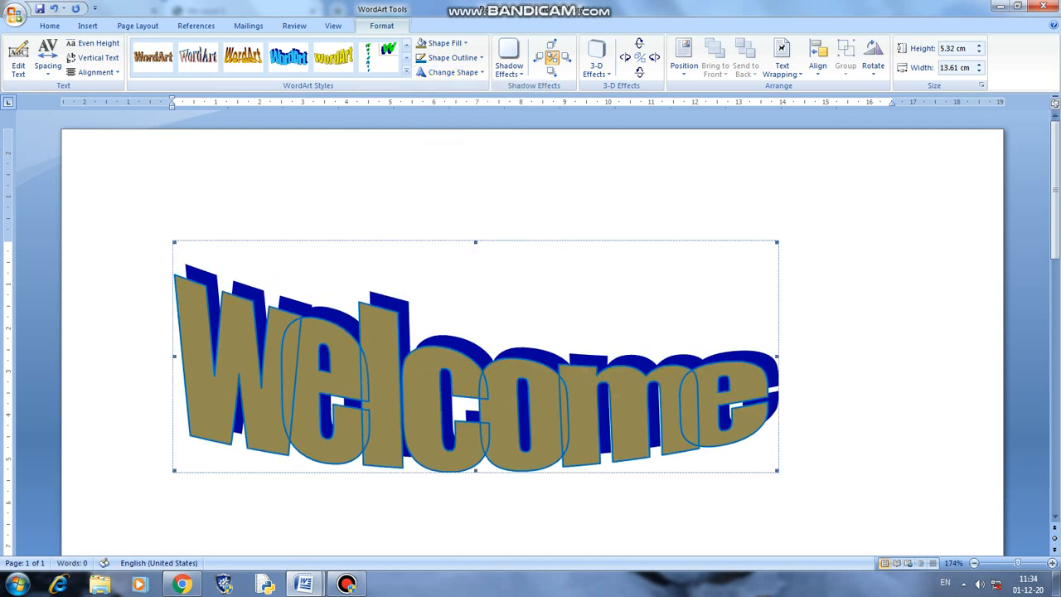
pyautogui.click(47, 59)
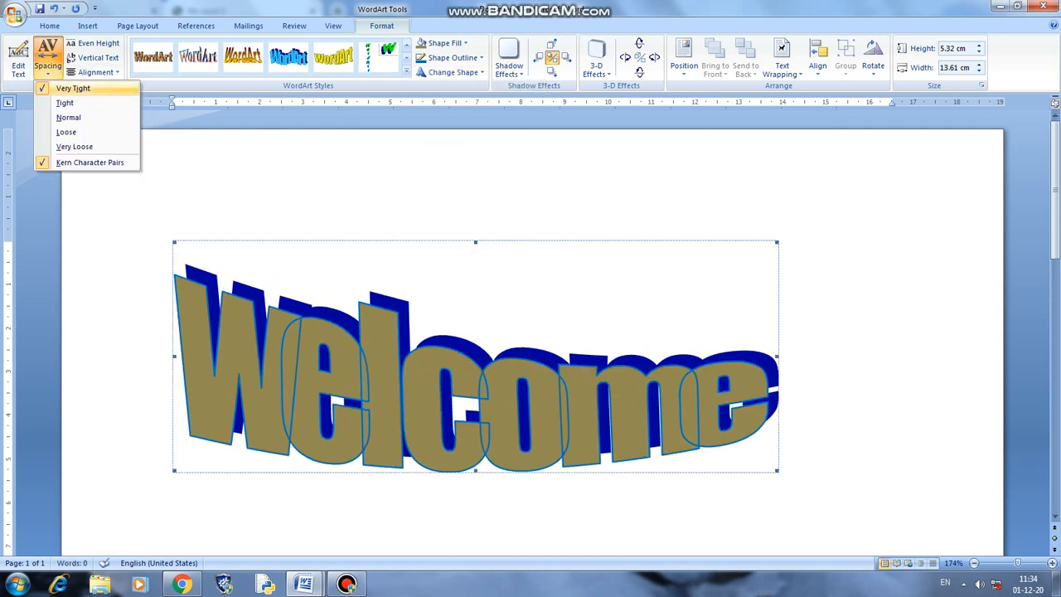
# - Try Tight, Normal, Loose and Very Loose letter spacing on the WordArt, settling on Normal
pyautogui.click(64, 103)
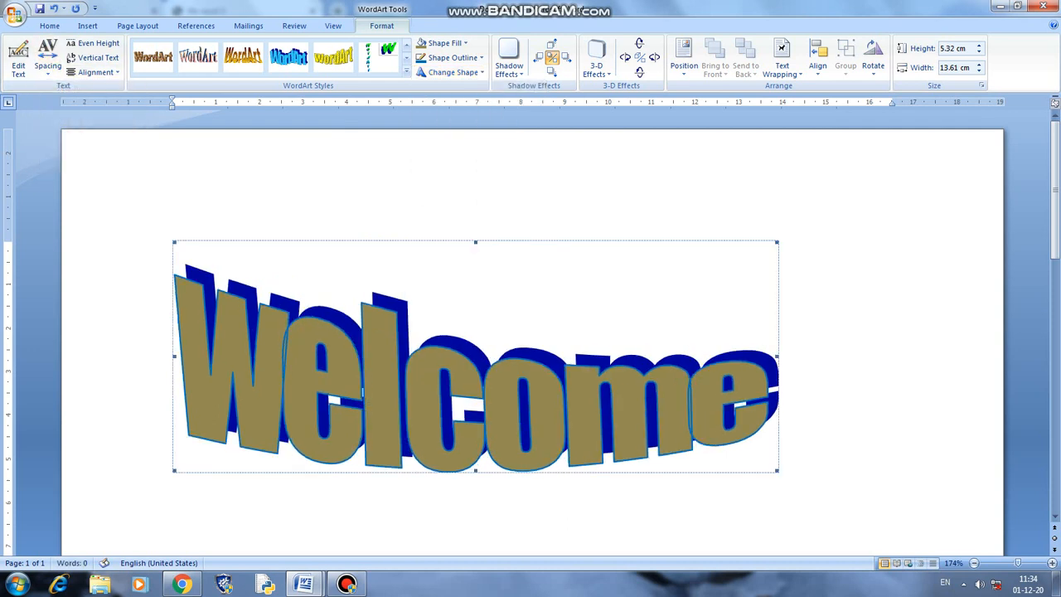
pyautogui.click(50, 66)
pyautogui.click(68, 117)
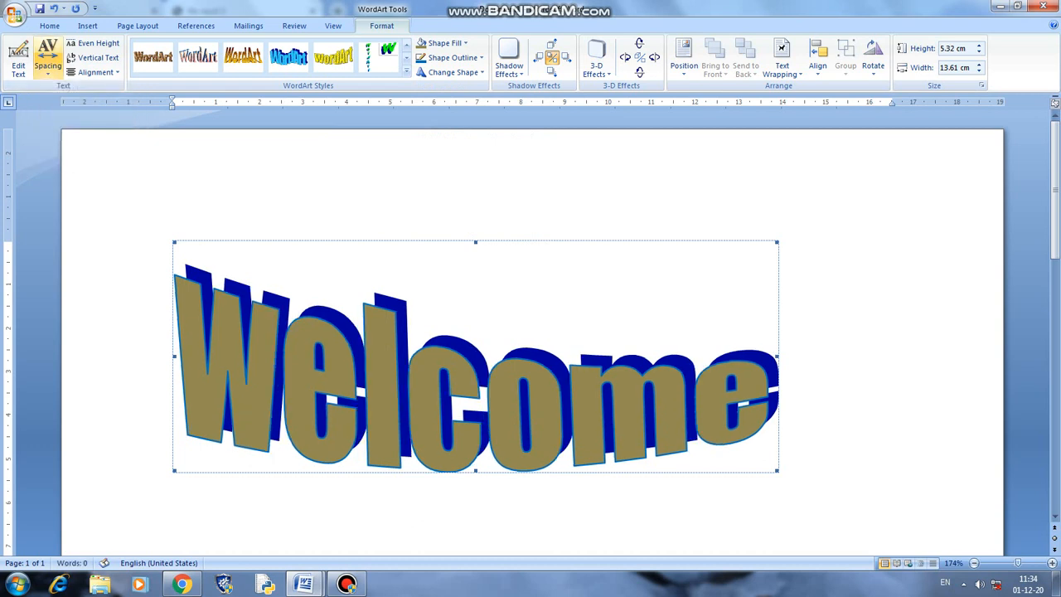
pyautogui.click(47, 64)
pyautogui.click(65, 132)
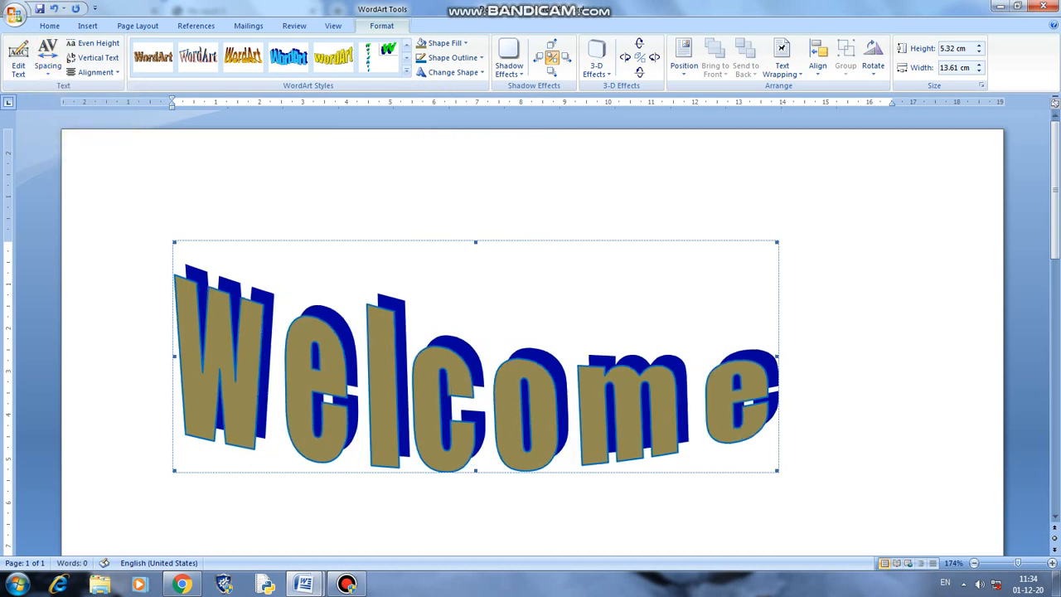
pyautogui.click(48, 65)
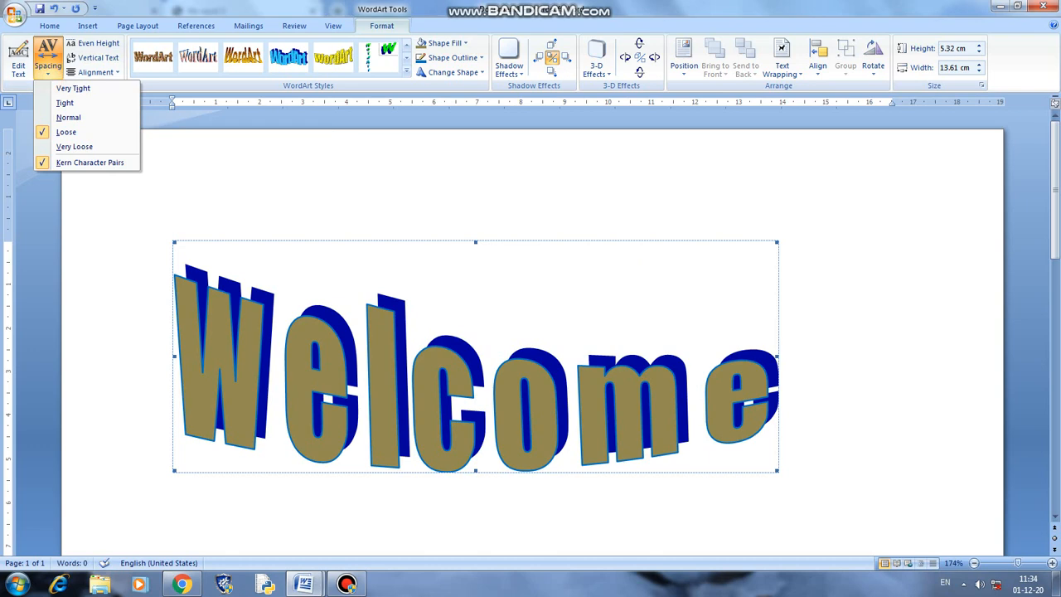
pyautogui.click(68, 145)
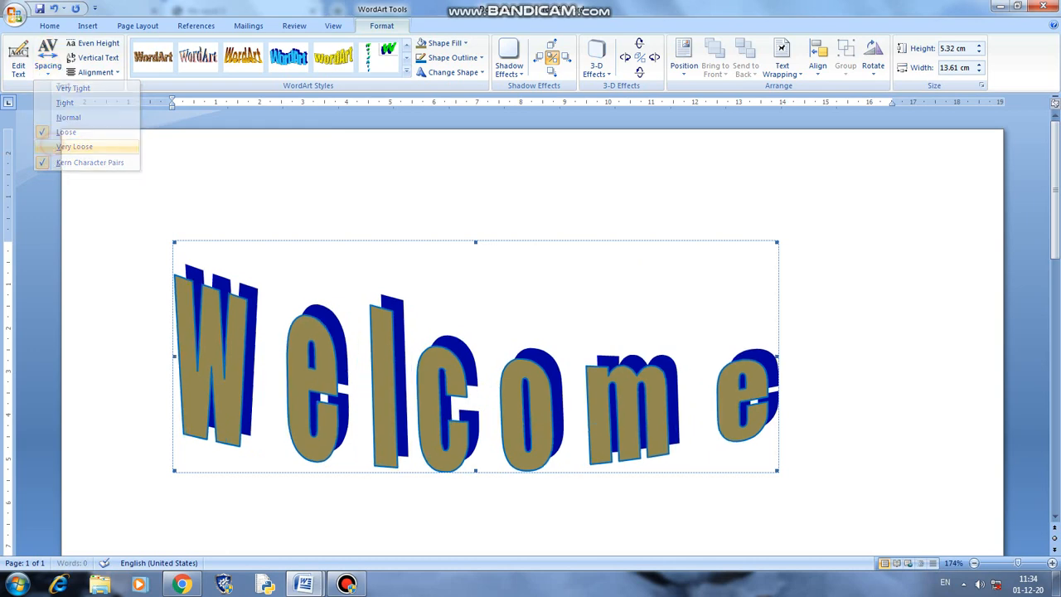
pyautogui.click(48, 64)
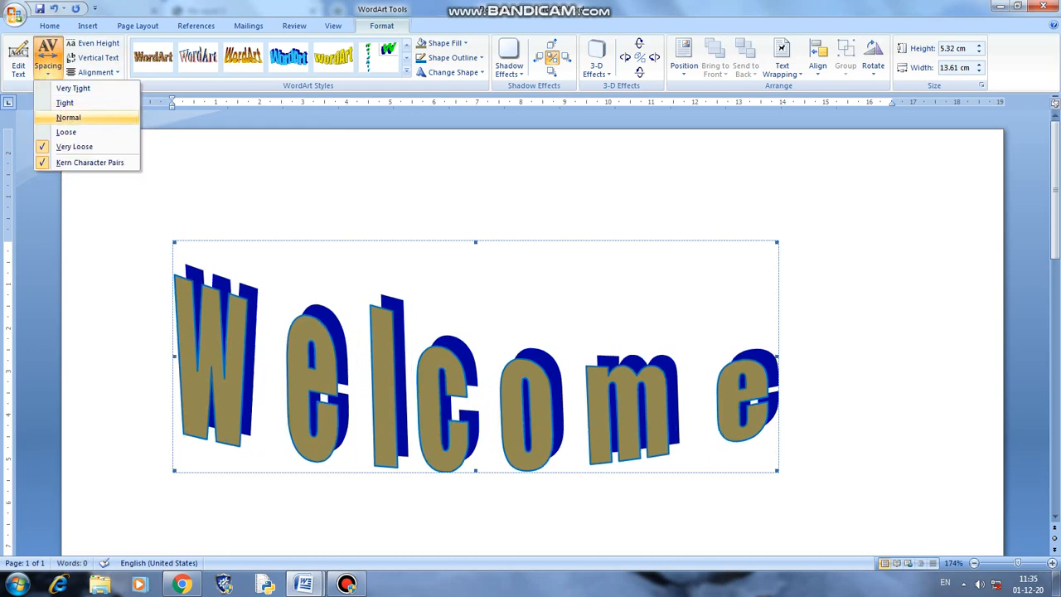
pyautogui.click(68, 118)
pyautogui.click(18, 64)
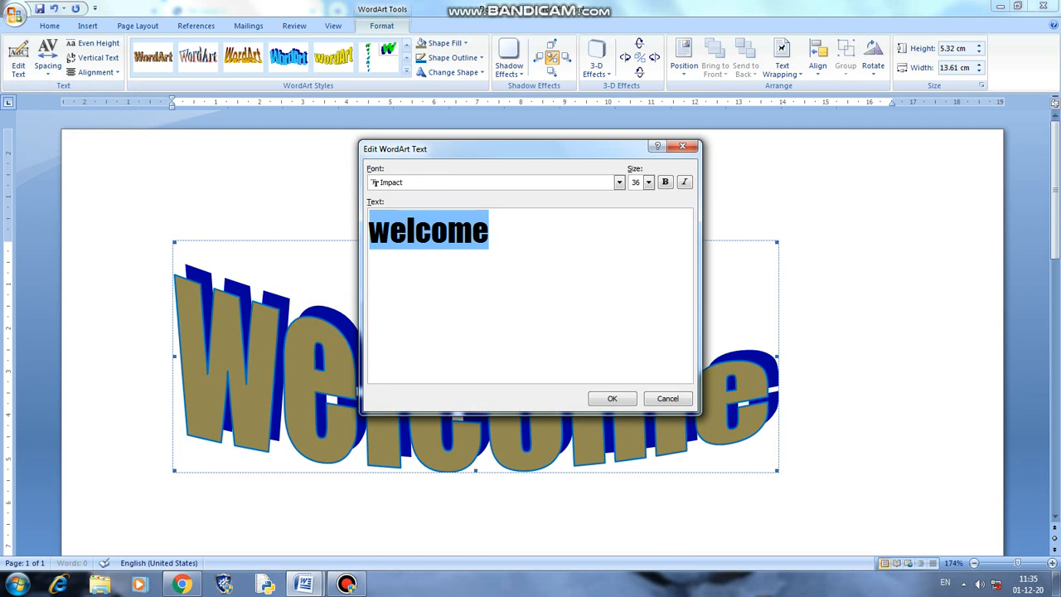
# - Replace the WordArt text 'welcome' with 'good' and confirm
pyautogui.write('good')
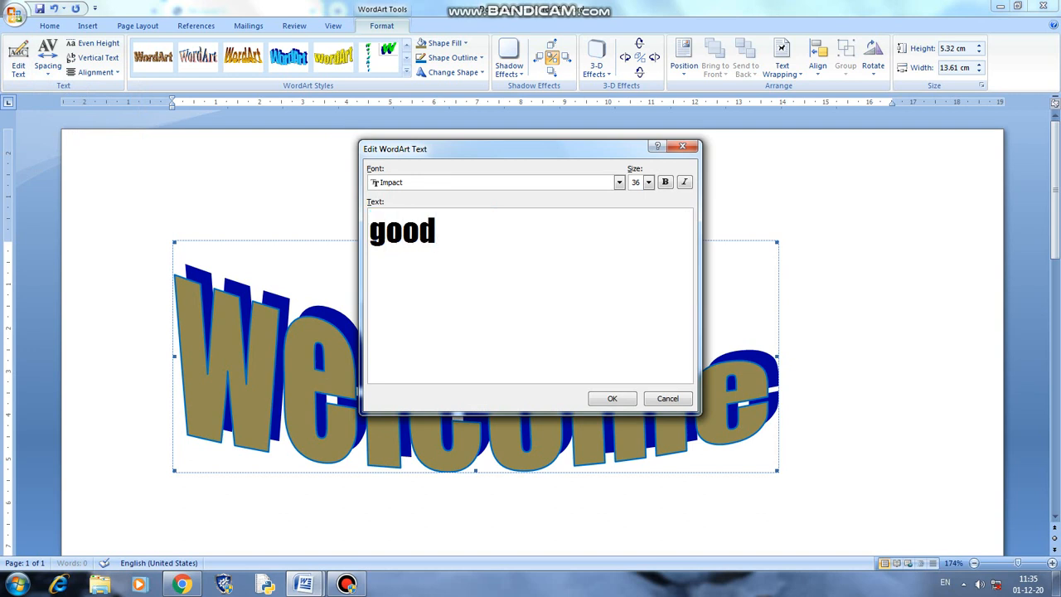
pyautogui.press('Return')
pyautogui.click(611, 398)
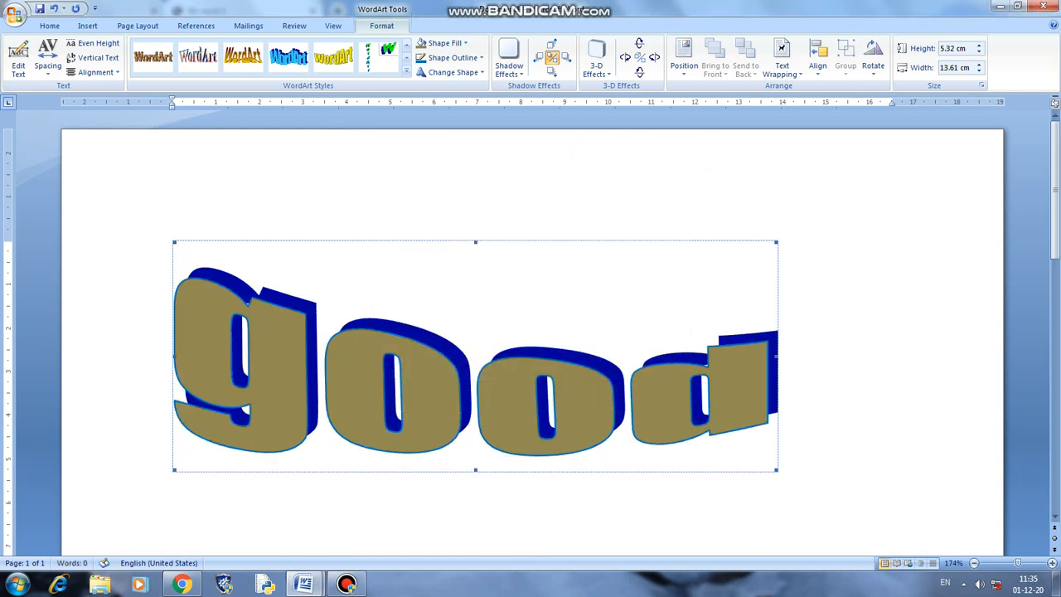
# - Apply an upward-slanting warp to 'good' and add a perspective shadow
pyautogui.click(452, 72)
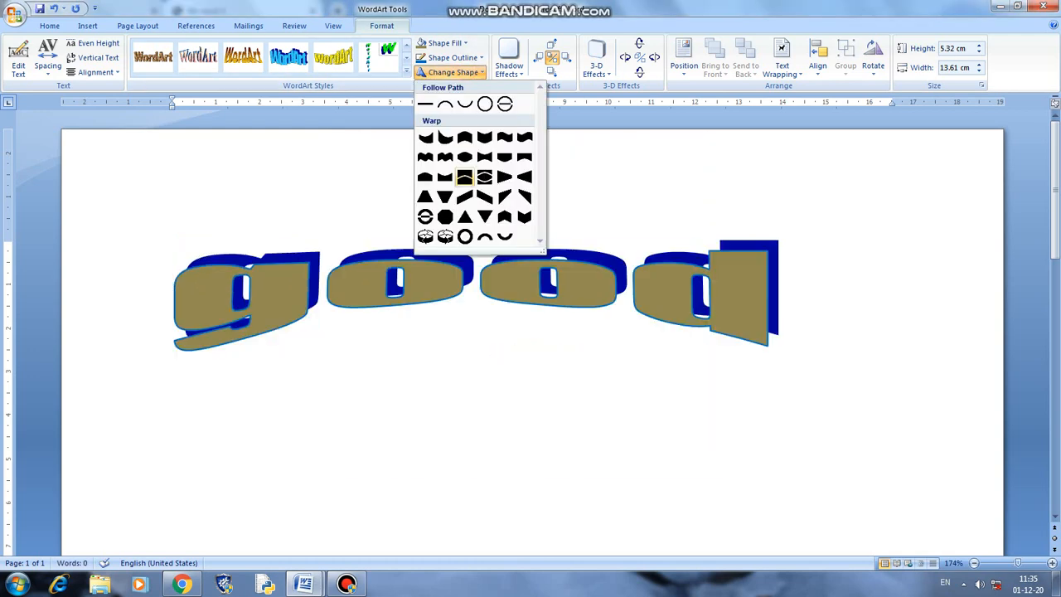
pyautogui.click(464, 196)
pyautogui.click(509, 62)
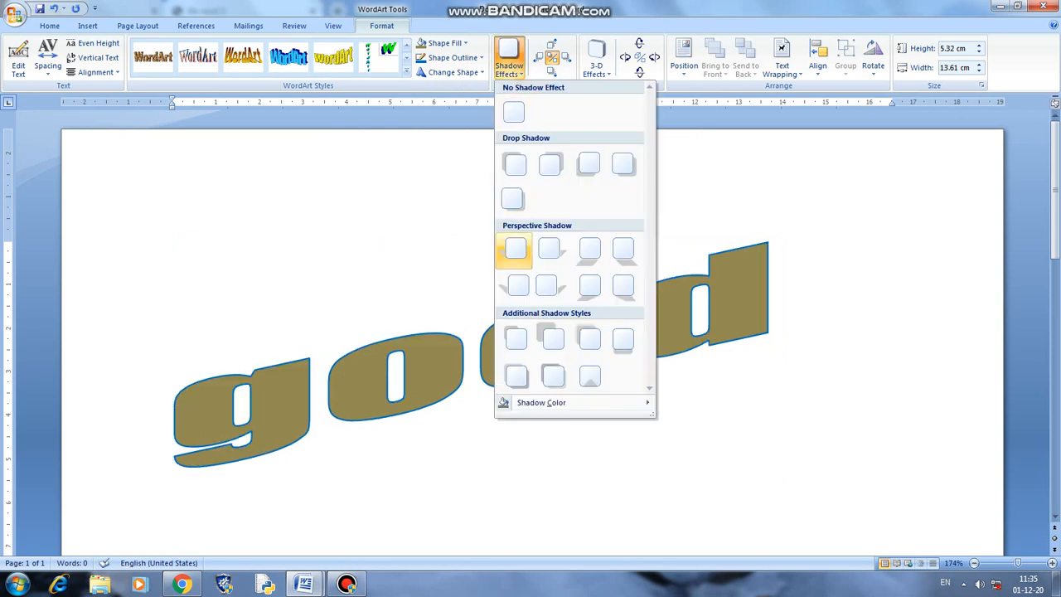
pyautogui.click(519, 285)
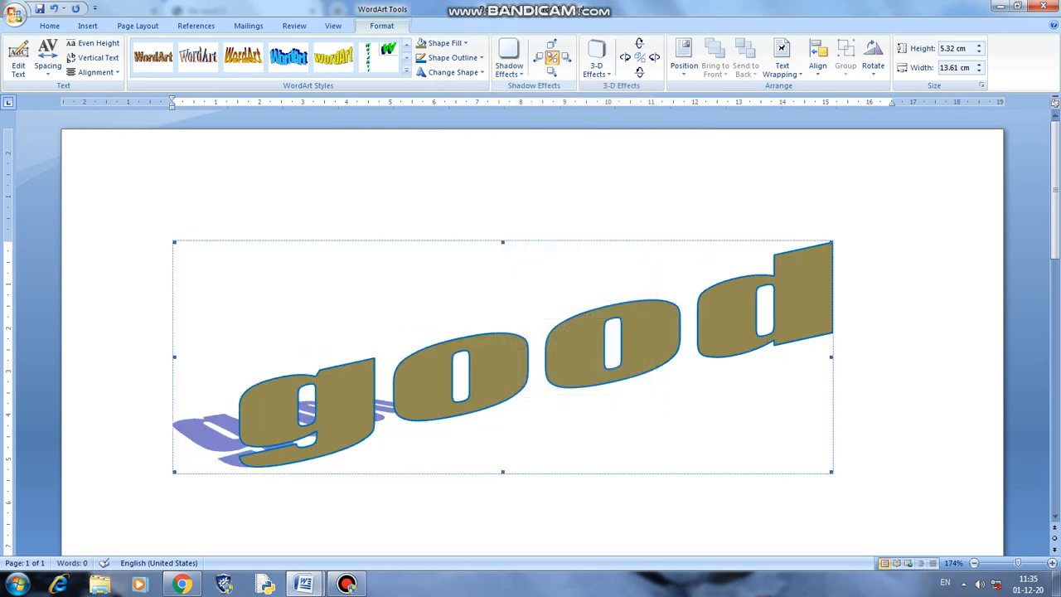
# - Nudge the shadow down four times, right four times and back up three times
pyautogui.click(552, 73)
pyautogui.click(552, 72)
pyautogui.click(552, 72)
pyautogui.click(552, 72)
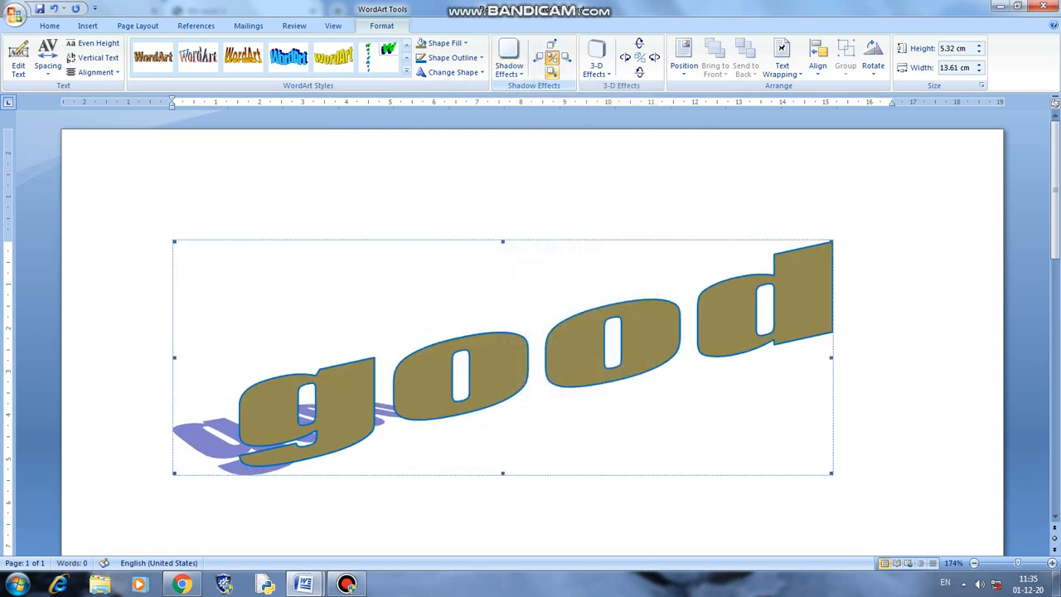
pyautogui.click(566, 56)
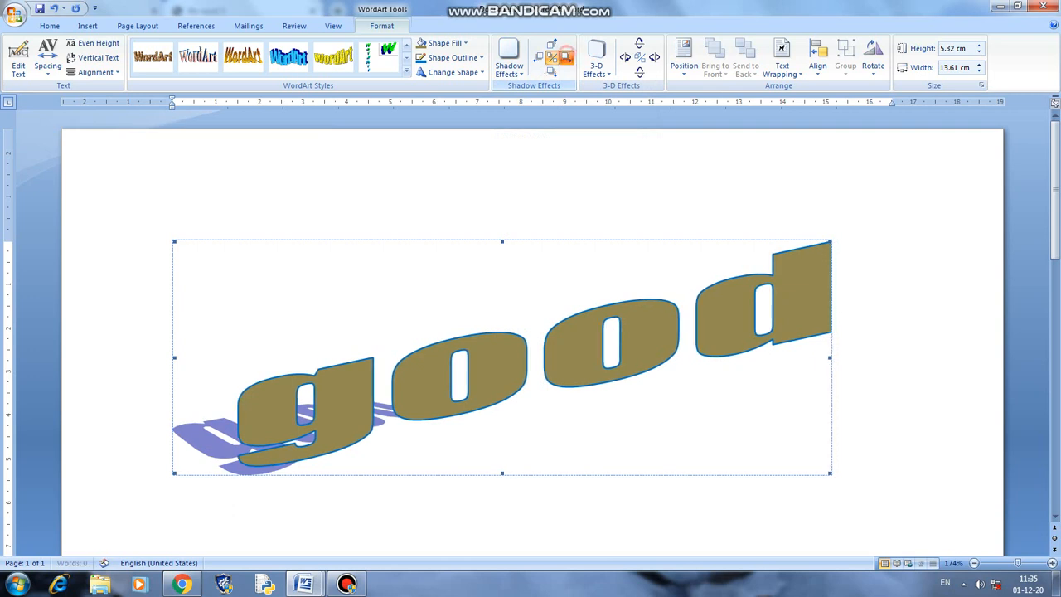
pyautogui.click(565, 56)
pyautogui.click(566, 57)
pyautogui.click(565, 56)
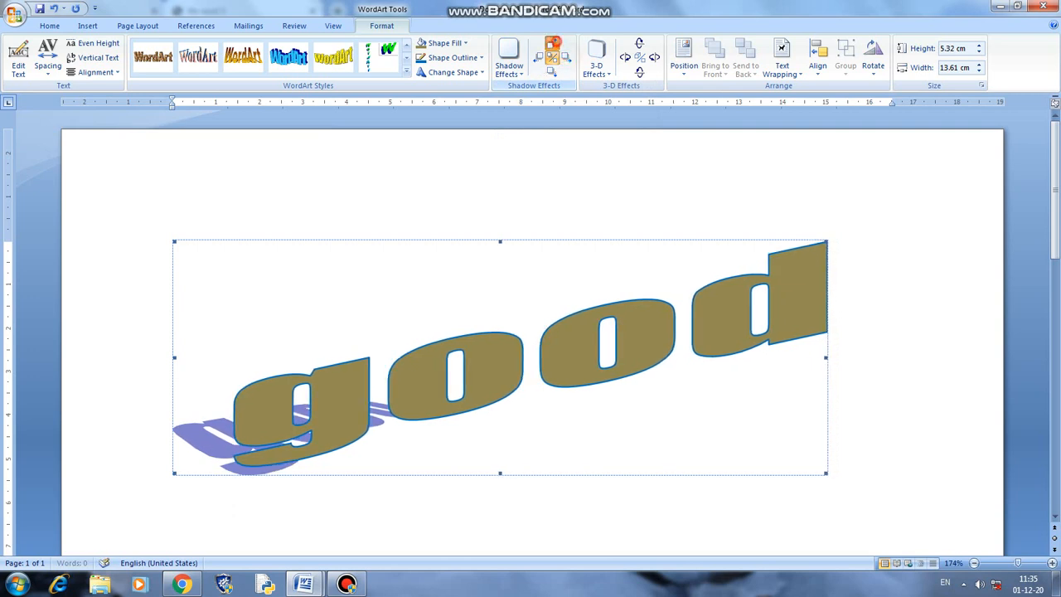
pyautogui.click(553, 41)
pyautogui.click(553, 41)
pyautogui.click(553, 41)
pyautogui.click(597, 65)
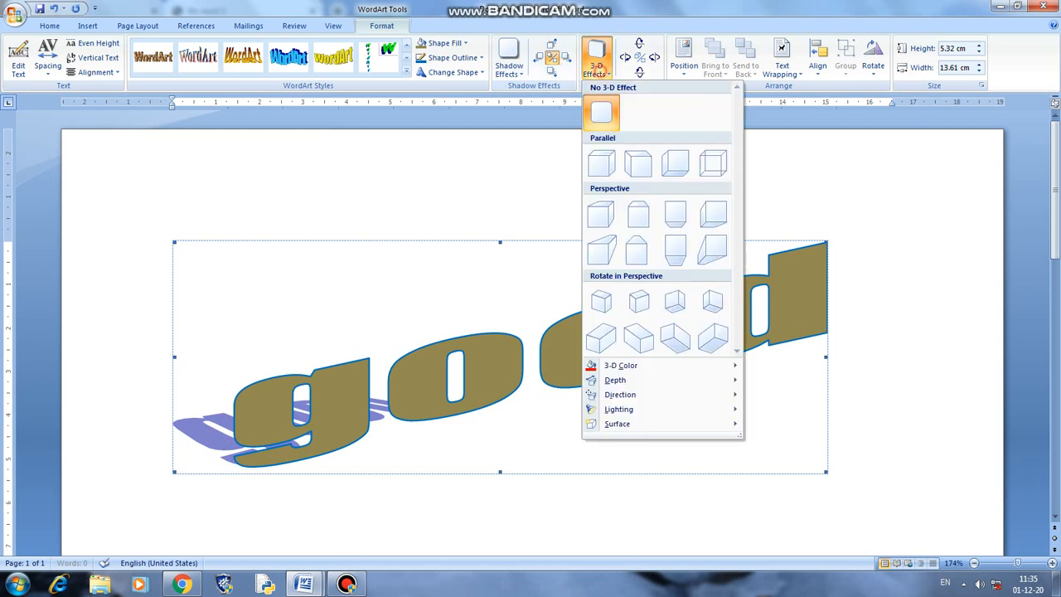
# - Give the WordArt a perspective 3-D effect, tilting it down twice then up three times
pyautogui.click(639, 214)
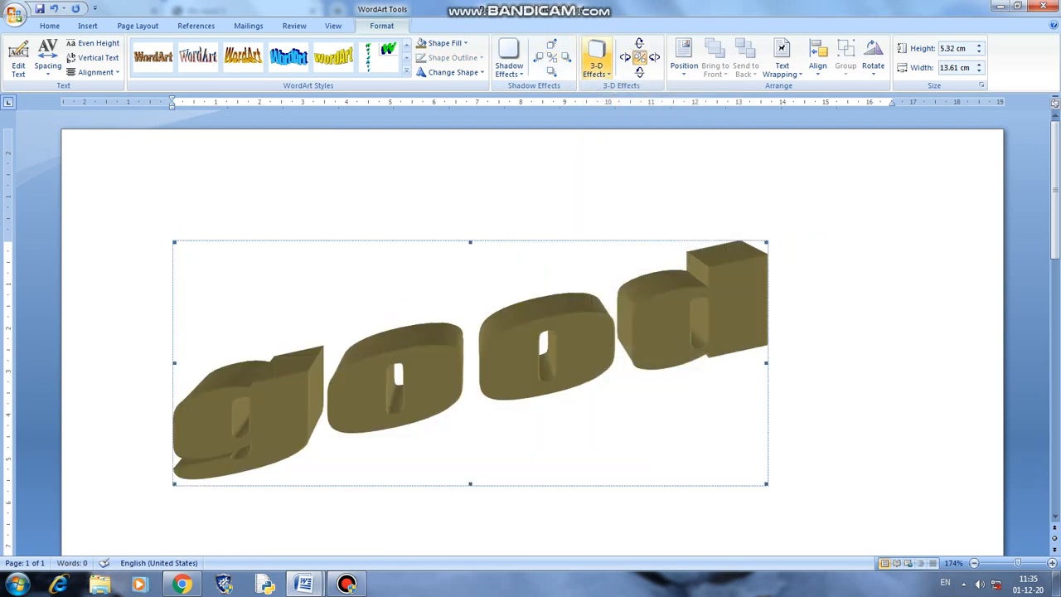
pyautogui.click(597, 65)
pyautogui.click(636, 337)
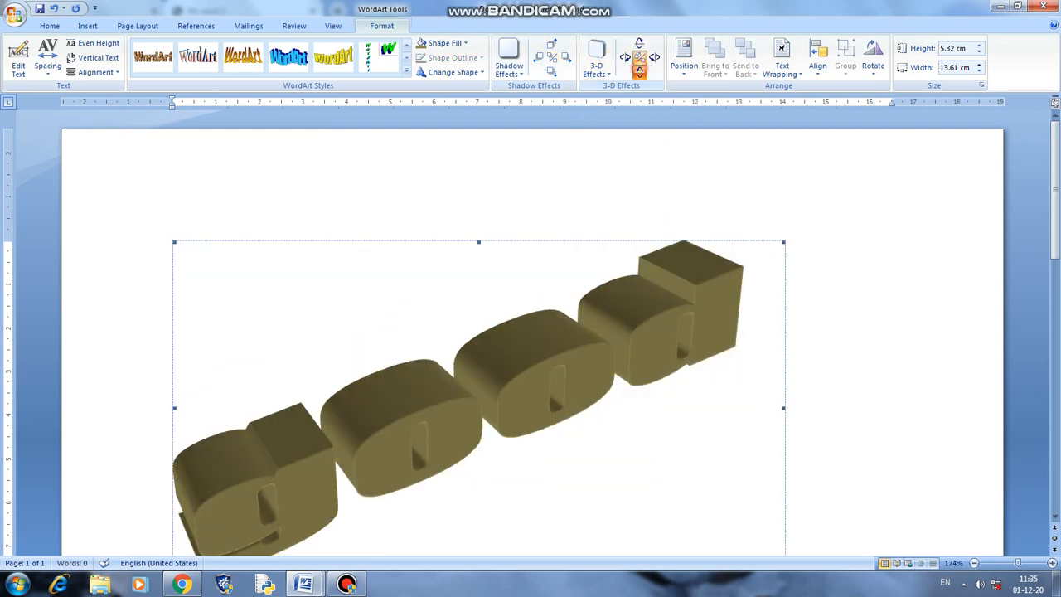
pyautogui.click(638, 71)
pyautogui.click(638, 71)
pyautogui.click(639, 44)
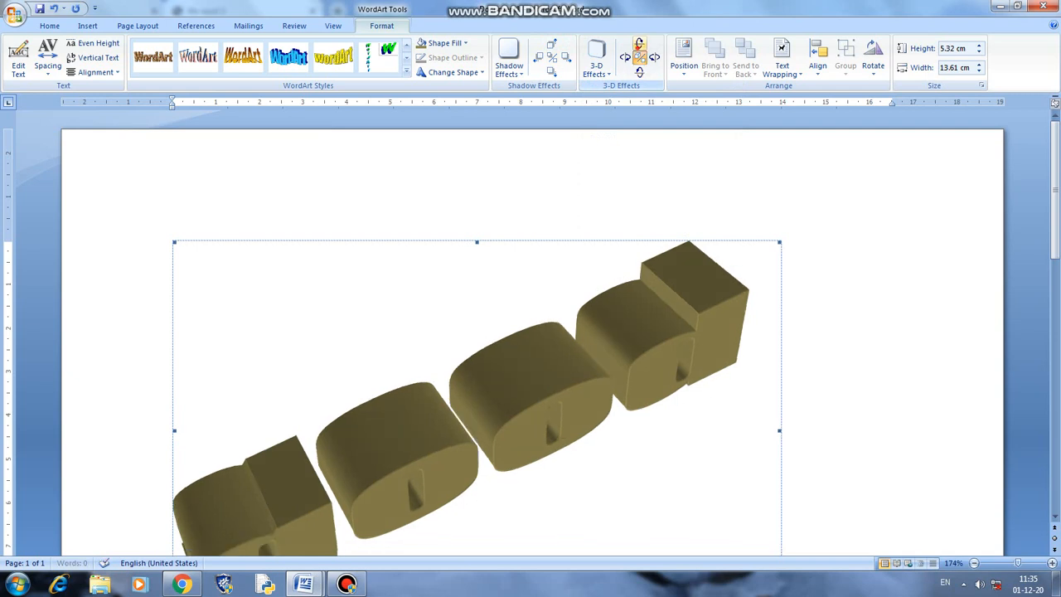
pyautogui.click(639, 44)
pyautogui.click(639, 44)
# - Make the WordArt float with Tight text wrapping around it
pyautogui.click(684, 58)
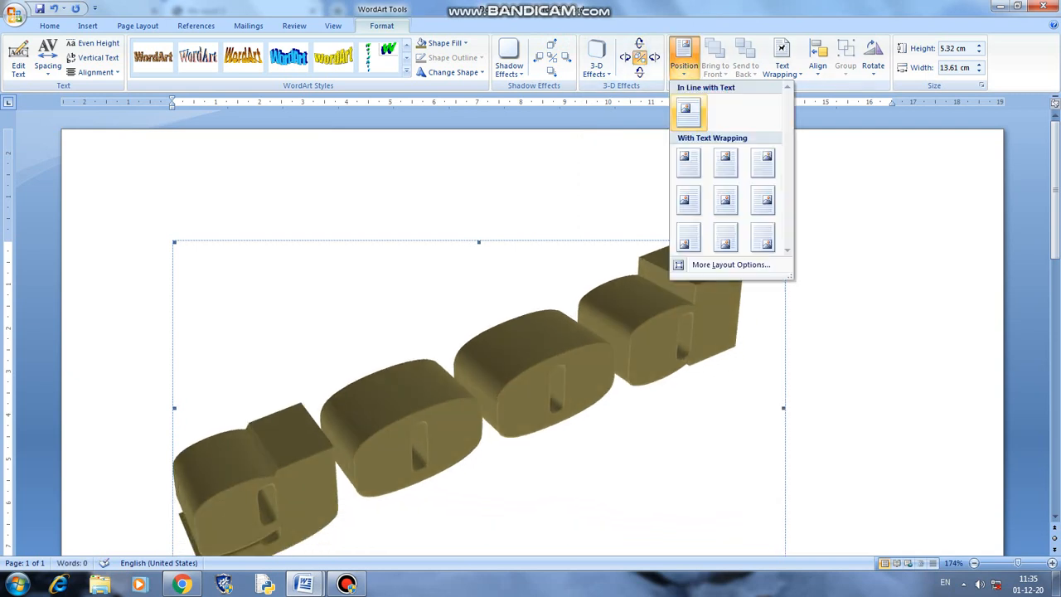
pyautogui.click(688, 163)
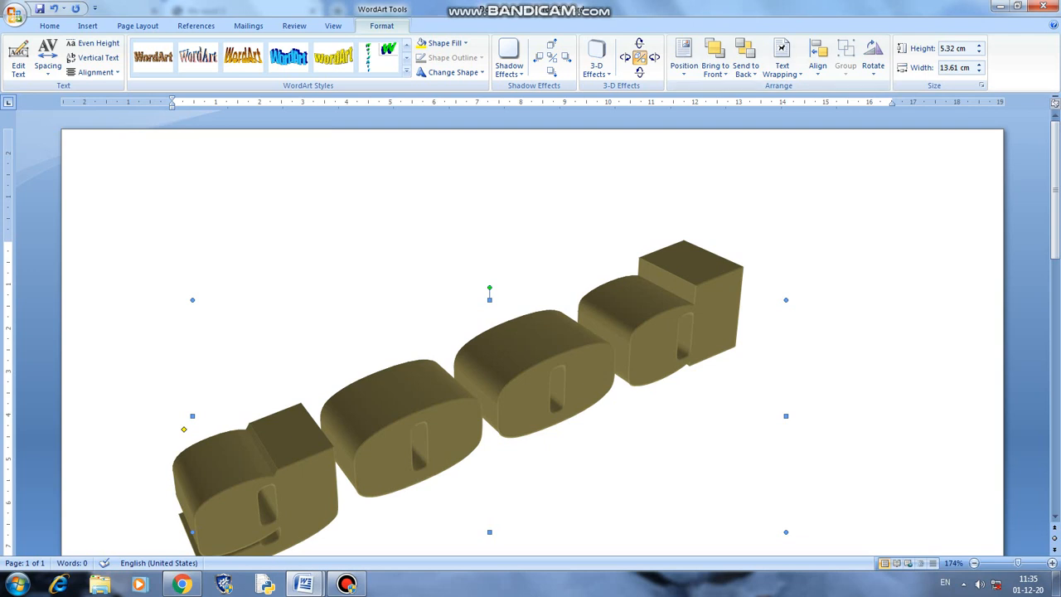
pyautogui.click(782, 58)
pyautogui.click(800, 119)
pyautogui.click(873, 58)
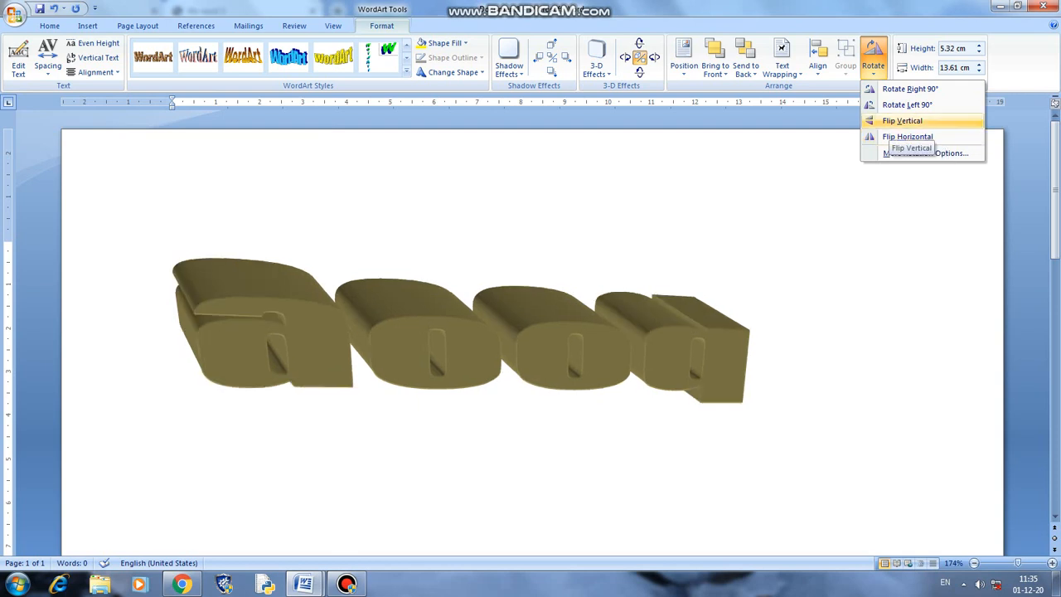
# - Flip the WordArt vertically and enlarge it to 6.7 cm high
pyautogui.click(902, 120)
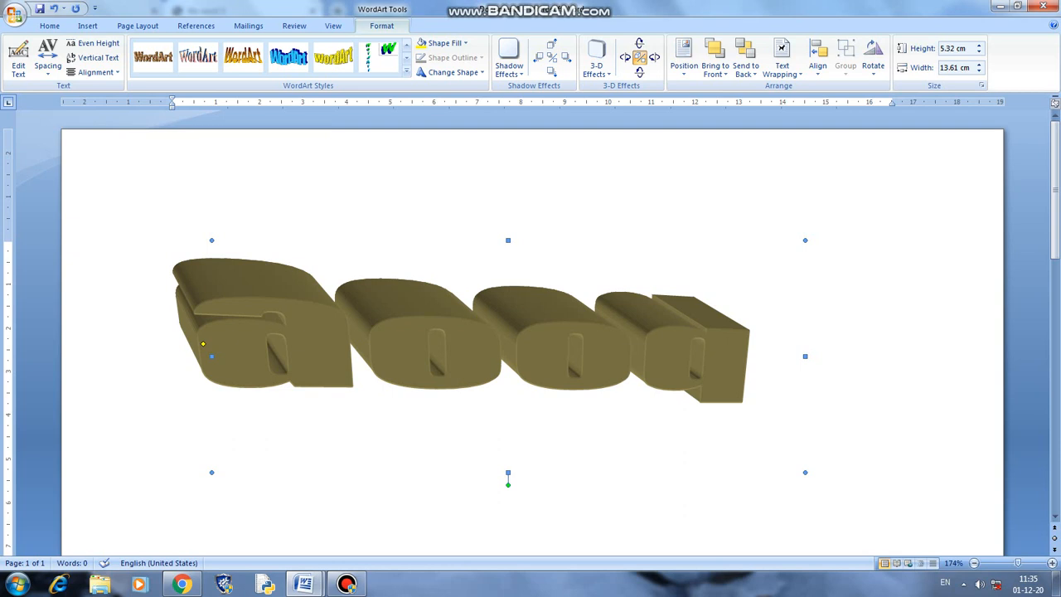
pyautogui.moveTo(805, 473); pyautogui.dragTo(852, 497)
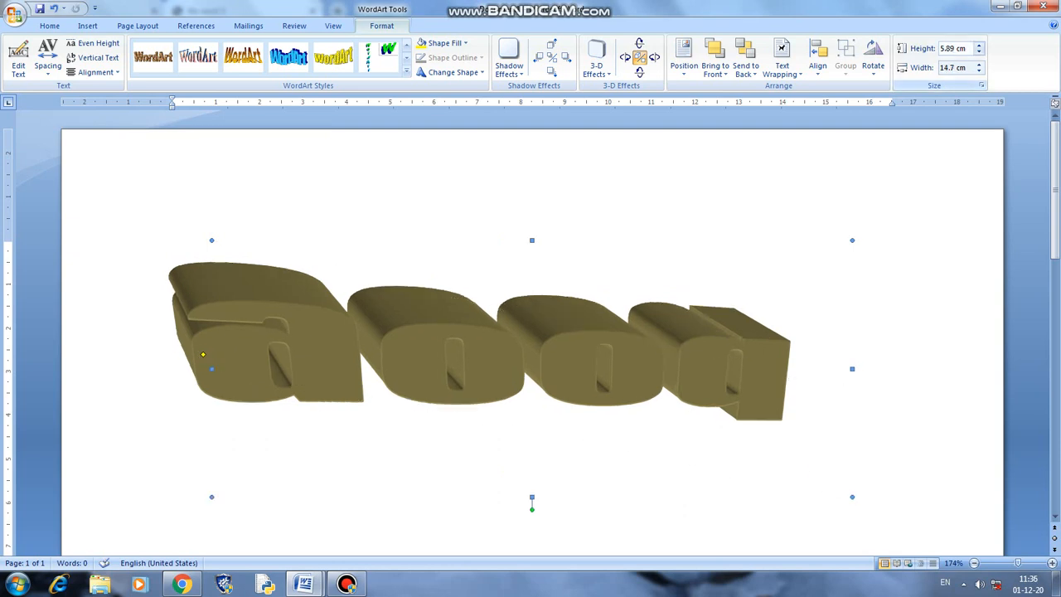
pyautogui.click(980, 45)
pyautogui.click(979, 44)
pyautogui.click(979, 45)
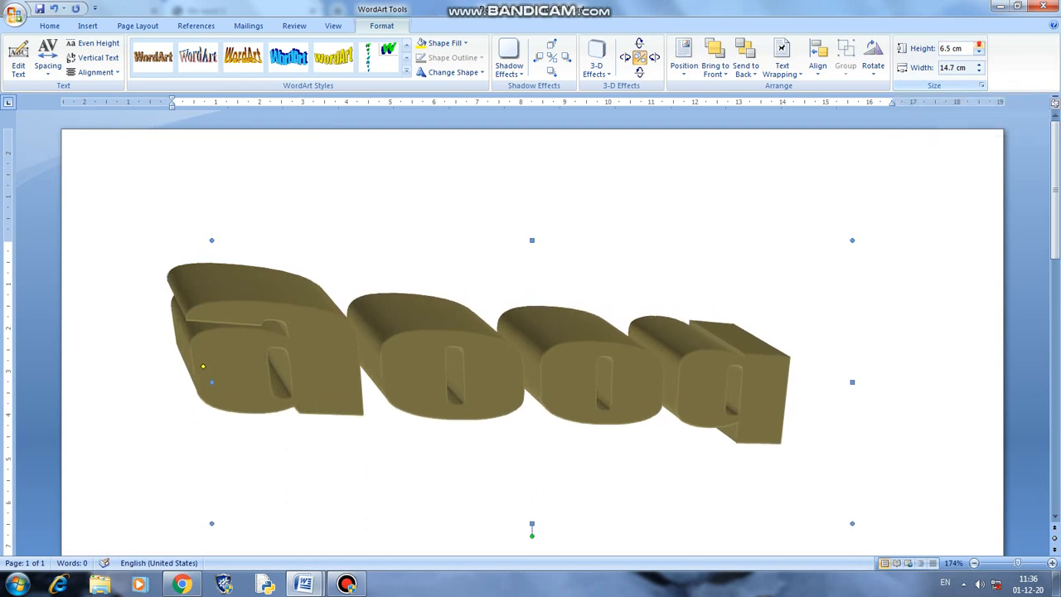
pyautogui.click(980, 45)
# - Widen the WordArt six steps toward 15.9 cm
pyautogui.click(979, 64)
pyautogui.click(979, 64)
pyautogui.click(979, 64)
pyautogui.click(979, 64)
pyautogui.click(979, 64)
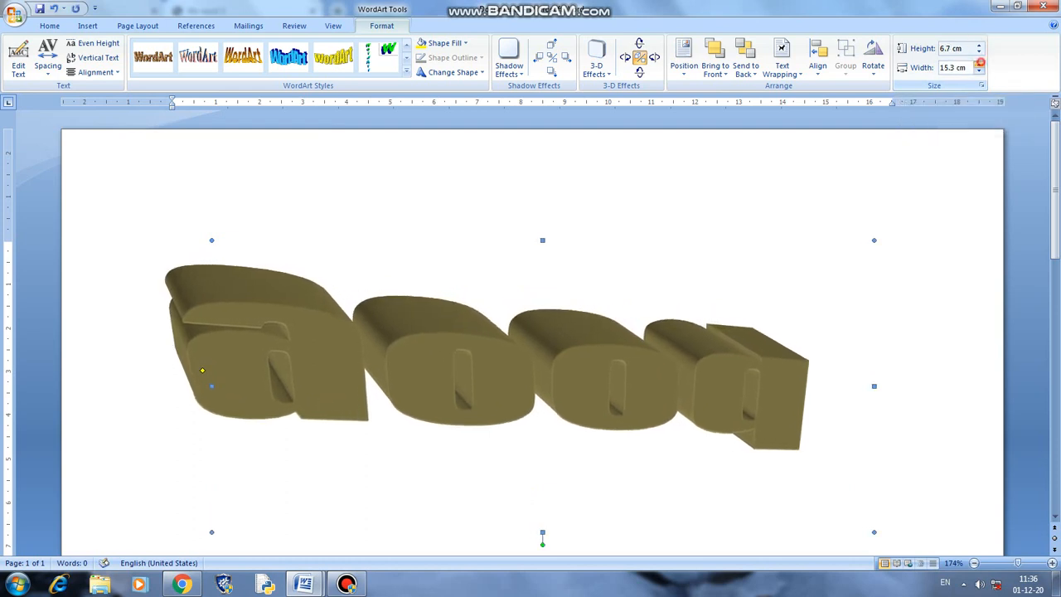
pyautogui.click(980, 64)
pyautogui.click(980, 64)
pyautogui.click(979, 64)
pyautogui.click(979, 63)
pyautogui.click(980, 64)
pyautogui.click(979, 64)
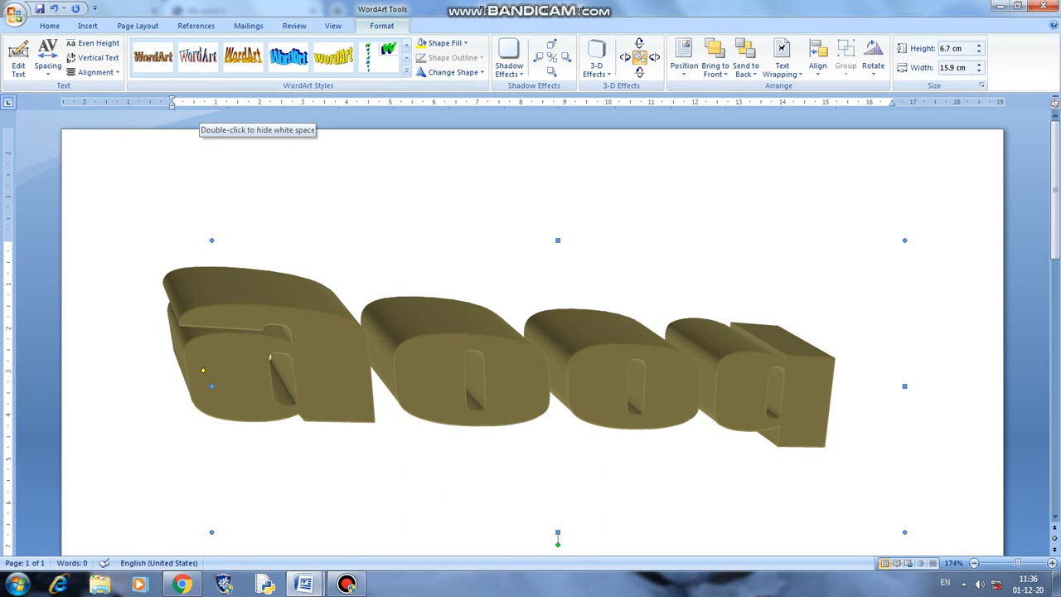
# - Close Document1 without saving and switch to the bank letter document
pyautogui.click(1044, 5)
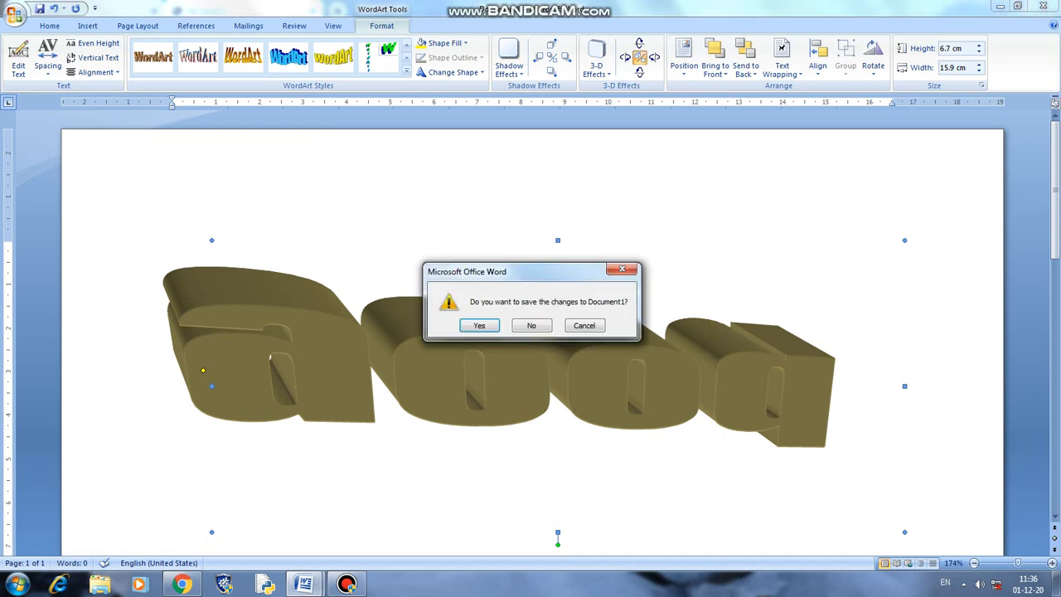
pyautogui.click(531, 326)
pyautogui.click(305, 584)
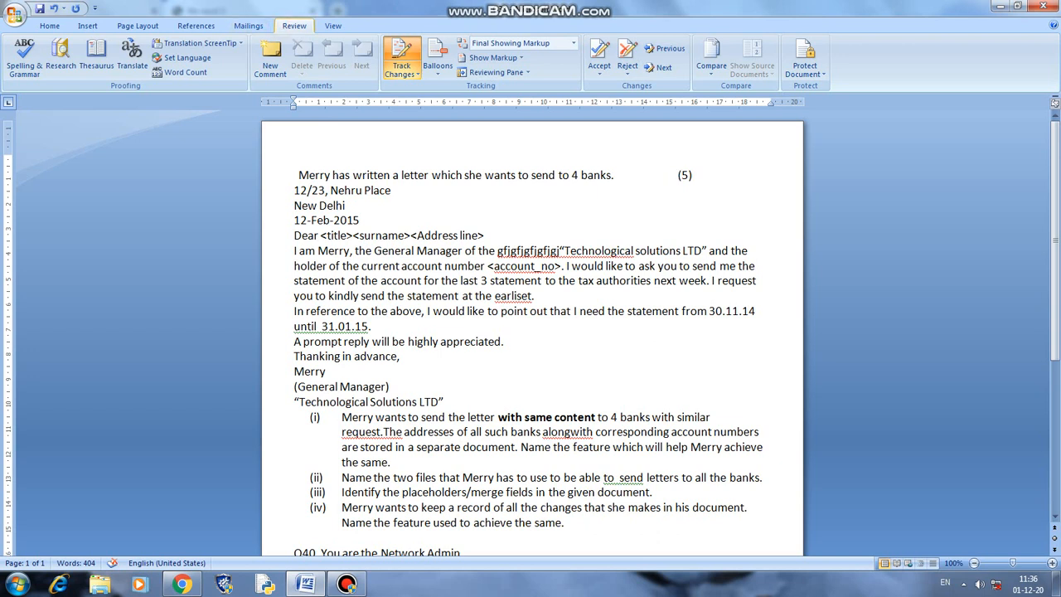
# - Delete '3 statement' after the word 'last' on the statement line
pyautogui.click(402, 73)
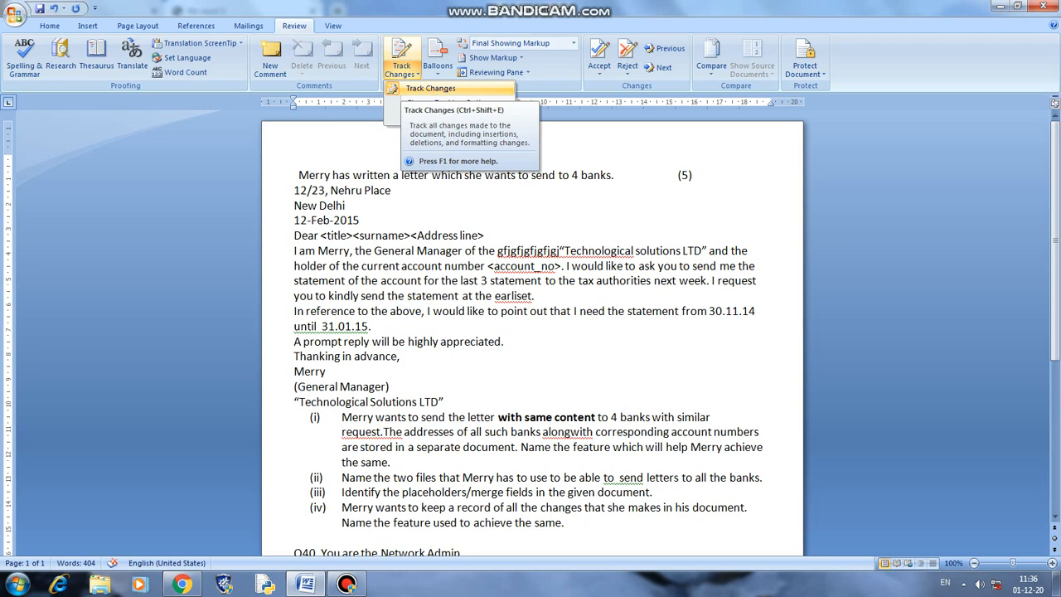
pyautogui.press('Escape')
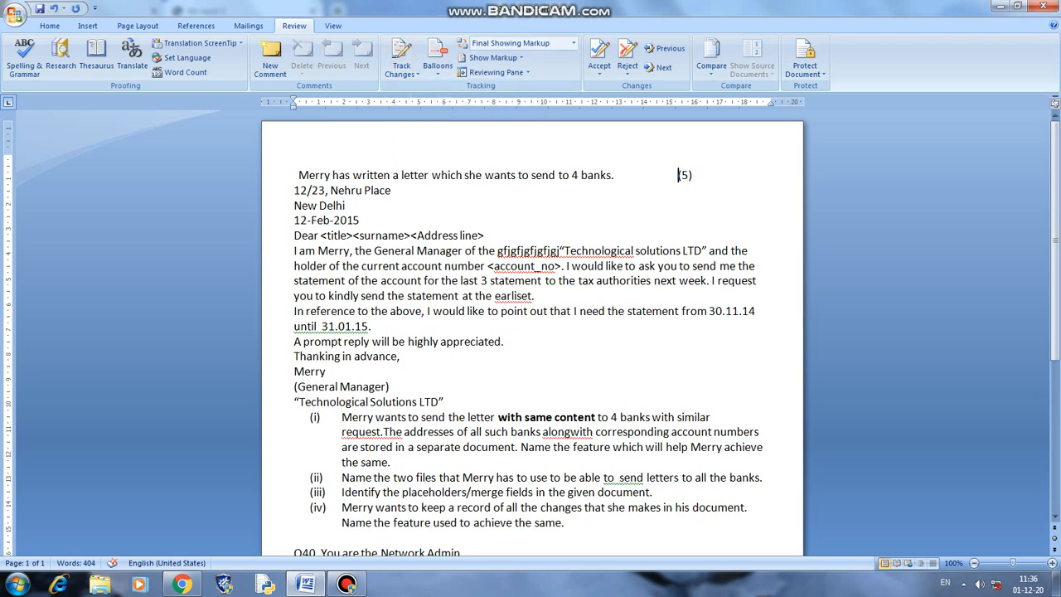
pyautogui.click(469, 281)
pyautogui.moveTo(480, 281); pyautogui.dragTo(545, 281)
pyautogui.press('Delete')
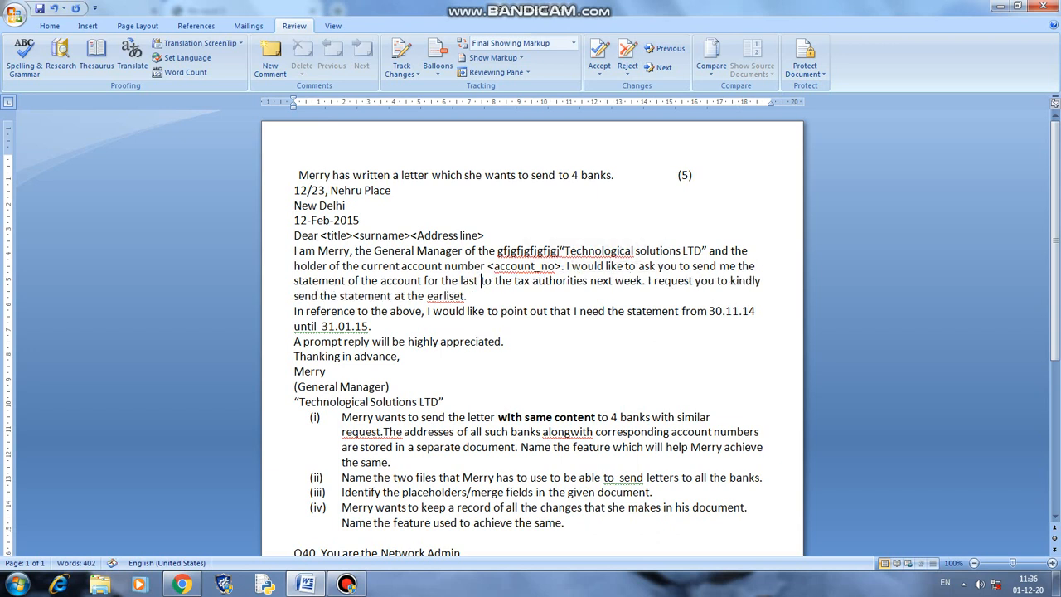
# - Turn on Track Changes so the '3 statement' removal shows as a tracked deletion
pyautogui.click(402, 73)
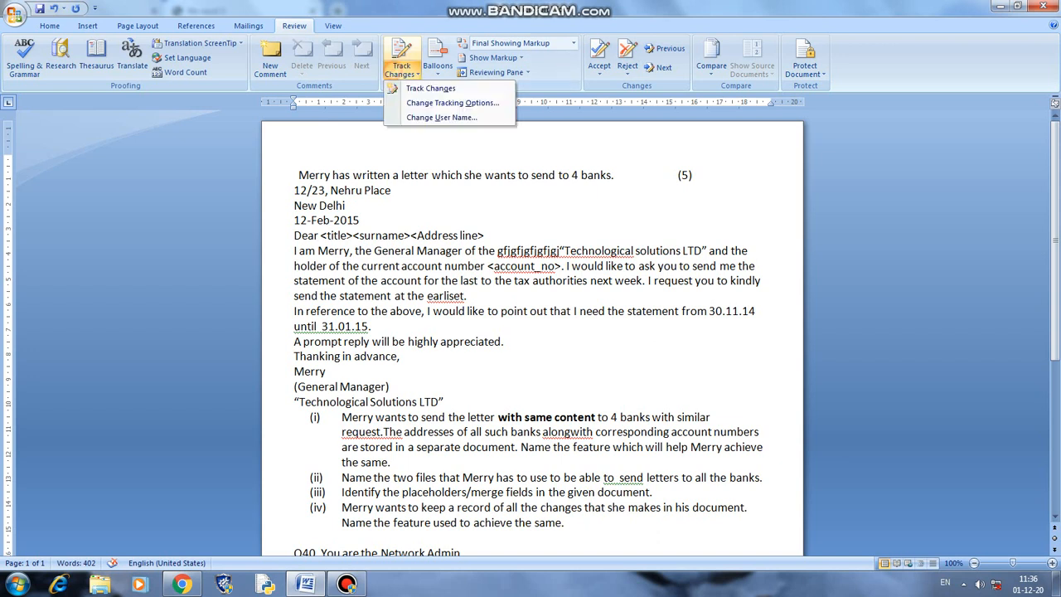
pyautogui.click(431, 88)
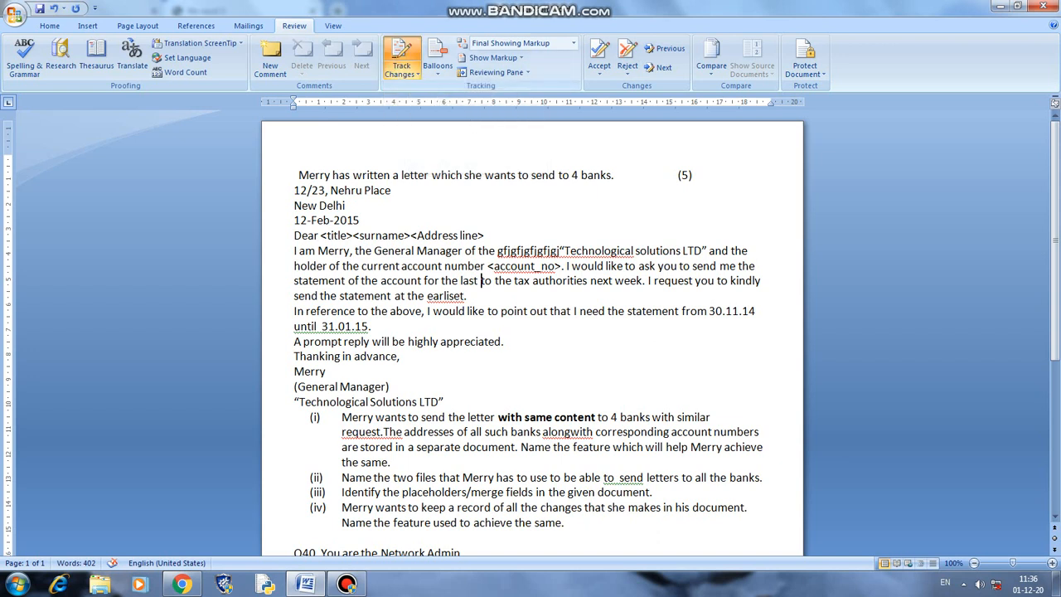
pyautogui.hotkey('ctrl', 'z')
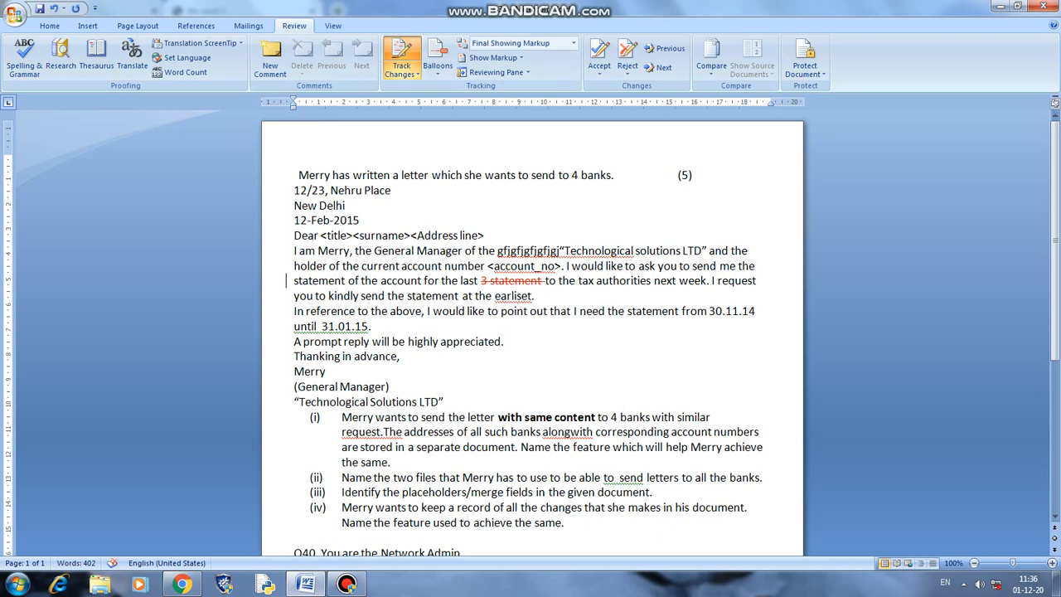
# - Delete the end of 'appreciated' and insert 'of hdfc' after 'Manager' as tracked edits
pyautogui.moveTo(515, 281)
pyautogui.click(460, 341)
pyautogui.press('Delete')
pyautogui.press('Delete')
pyautogui.press('Delete')
pyautogui.press('Delete')
pyautogui.press('Delete')
pyautogui.press('Delete')
pyautogui.press('Delete')
pyautogui.press('Delete')
pyautogui.press('Delete')
pyautogui.press('Delete')
pyautogui.press('Delete')
pyautogui.click(463, 251)
pyautogui.write('o')
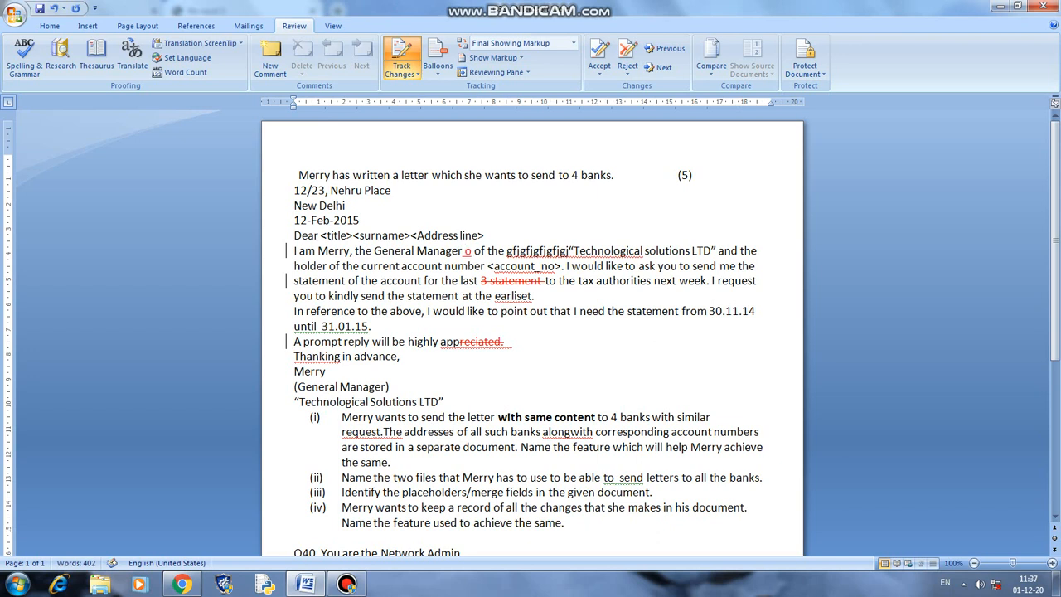
pyautogui.write('f h')
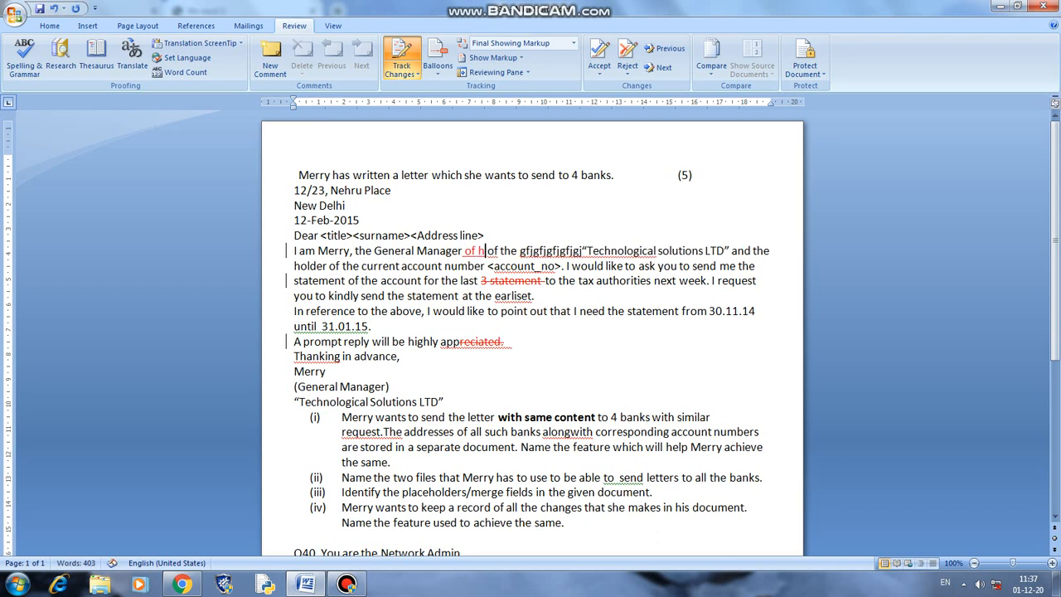
pyautogui.write('dfc')
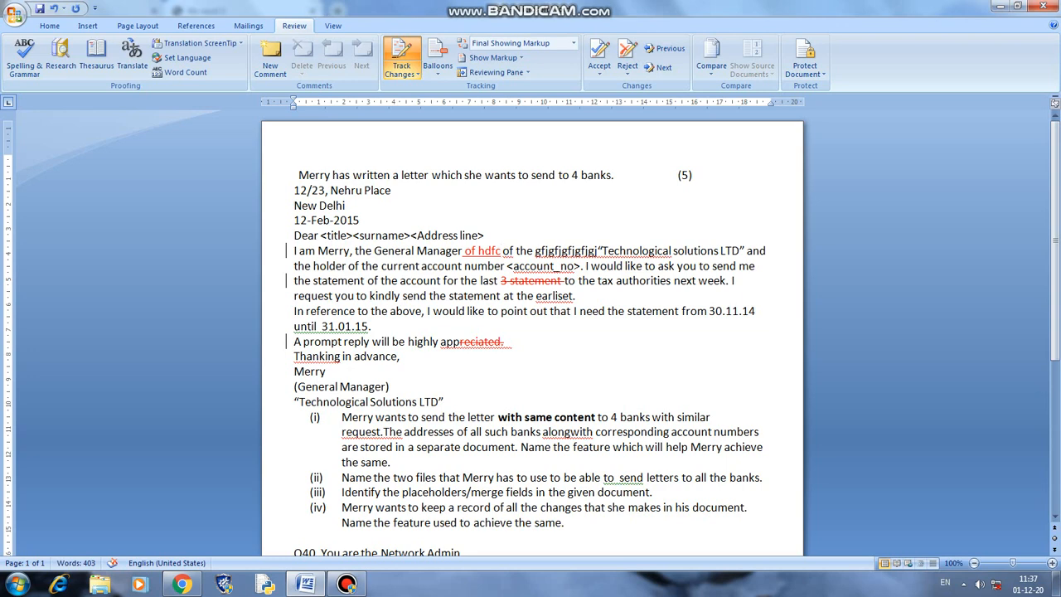
# - Italicise 'the letter with' in item (i)
pyautogui.moveTo(449, 417); pyautogui.dragTo(523, 418)
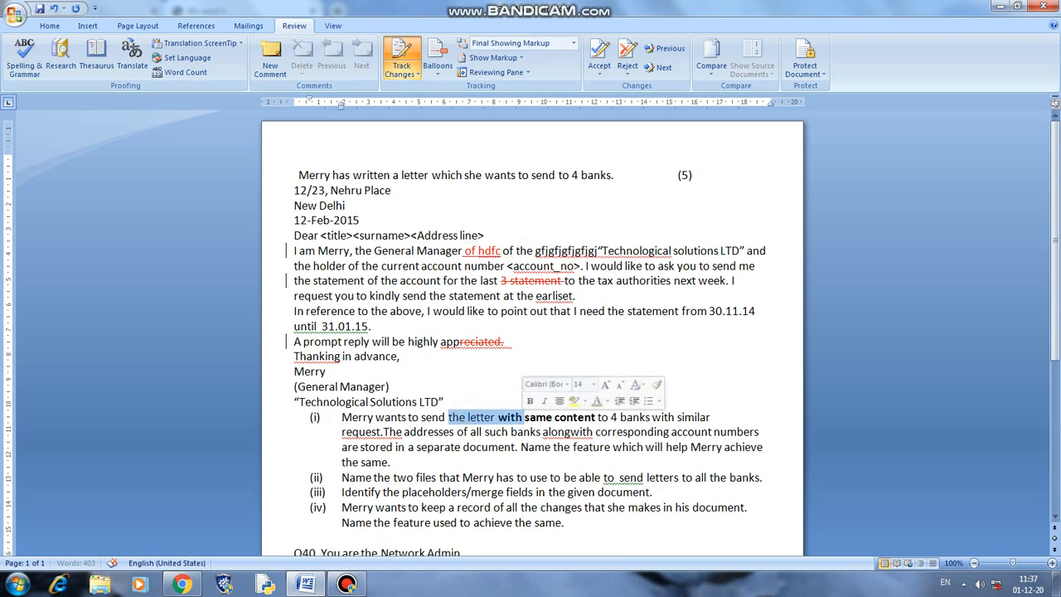
pyautogui.click(49, 25)
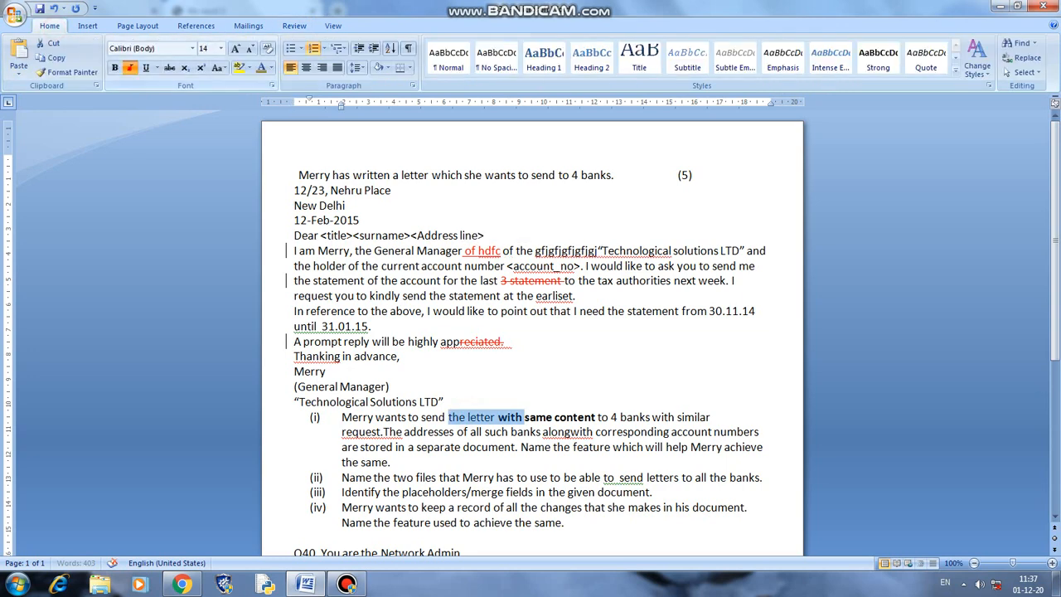
pyautogui.click(130, 68)
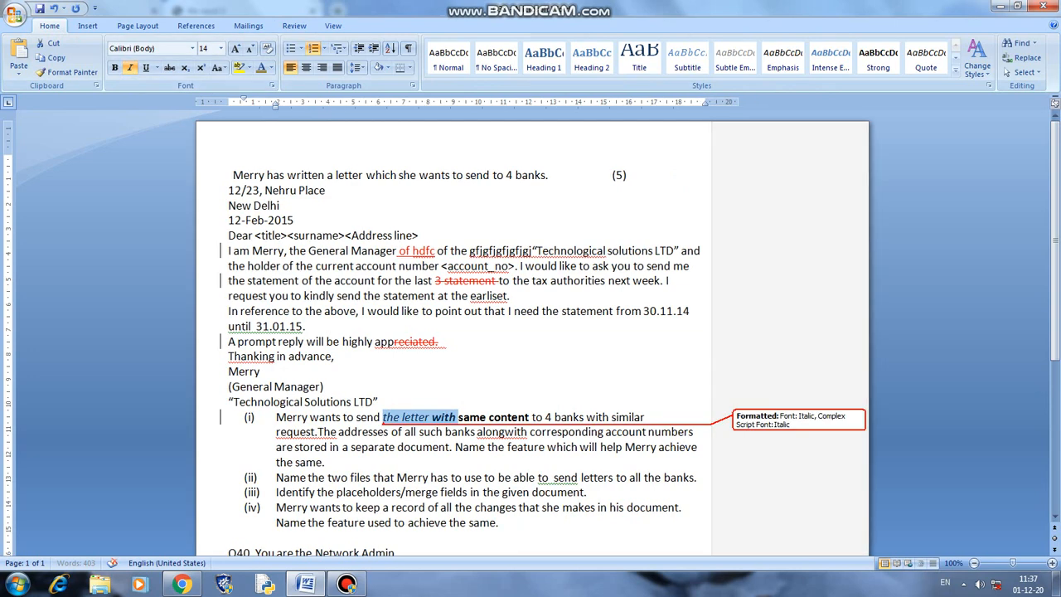
# - Delete 'be able to send letters to all the' and insert 'nbnbnbmn' into 'used' in item (iv)
pyautogui.moveTo(499, 478); pyautogui.dragTo(663, 477)
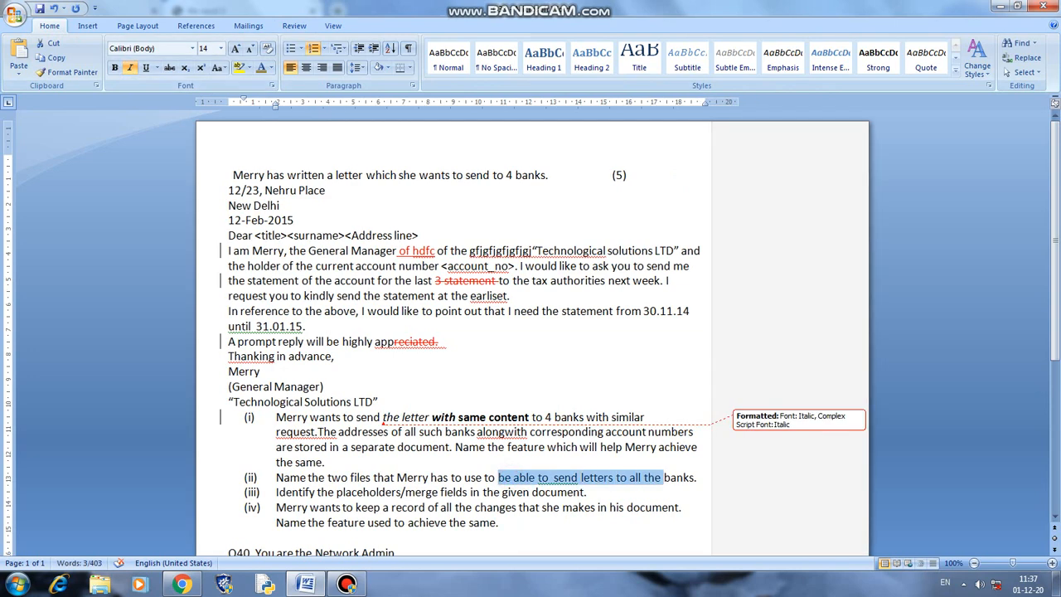
pyautogui.press('Delete')
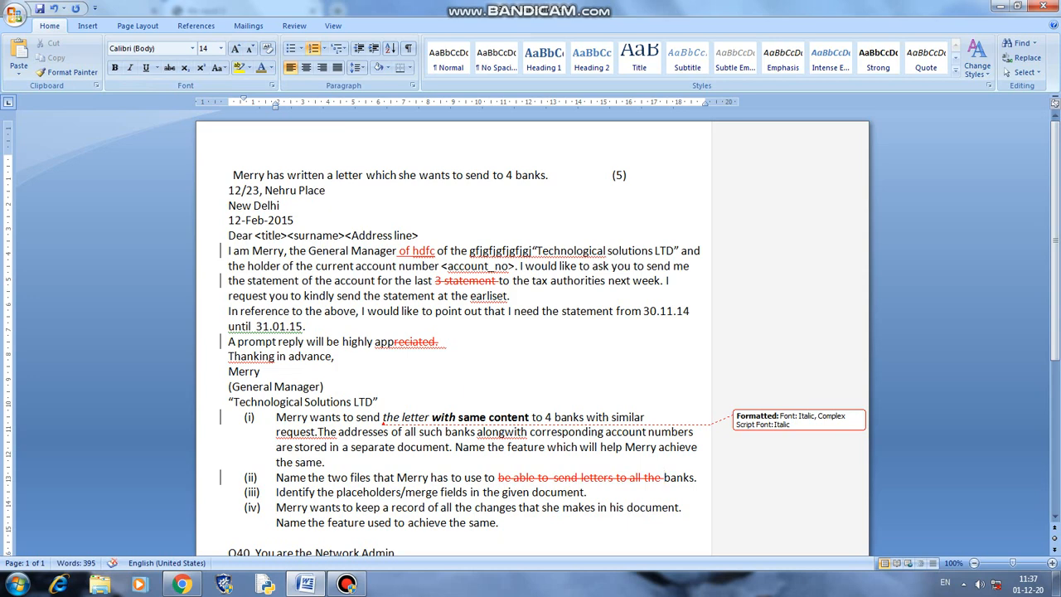
pyautogui.click(379, 523)
pyautogui.write('nbnbnbmn')
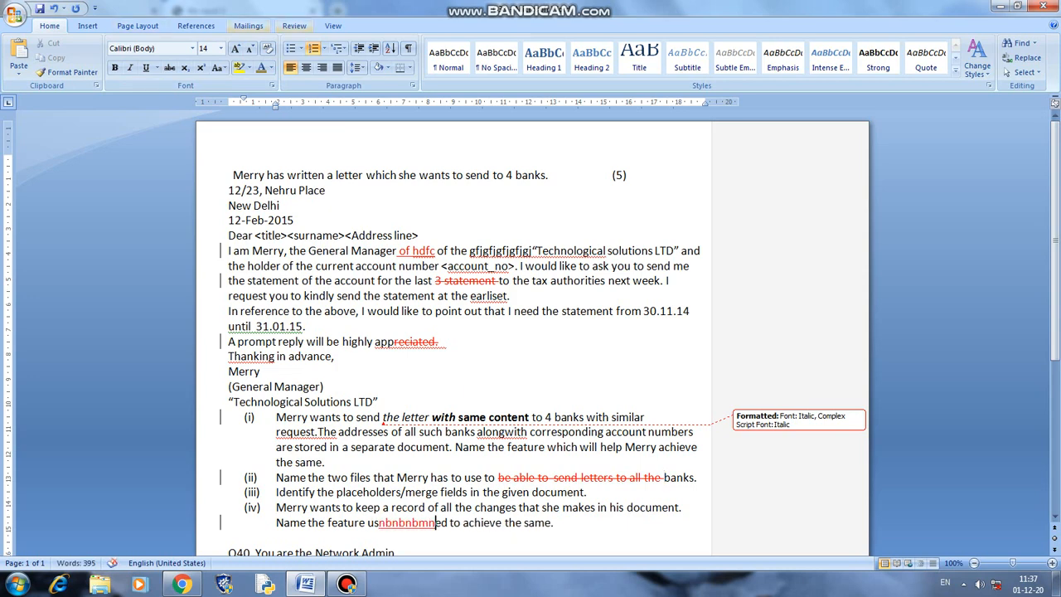
pyautogui.click(294, 25)
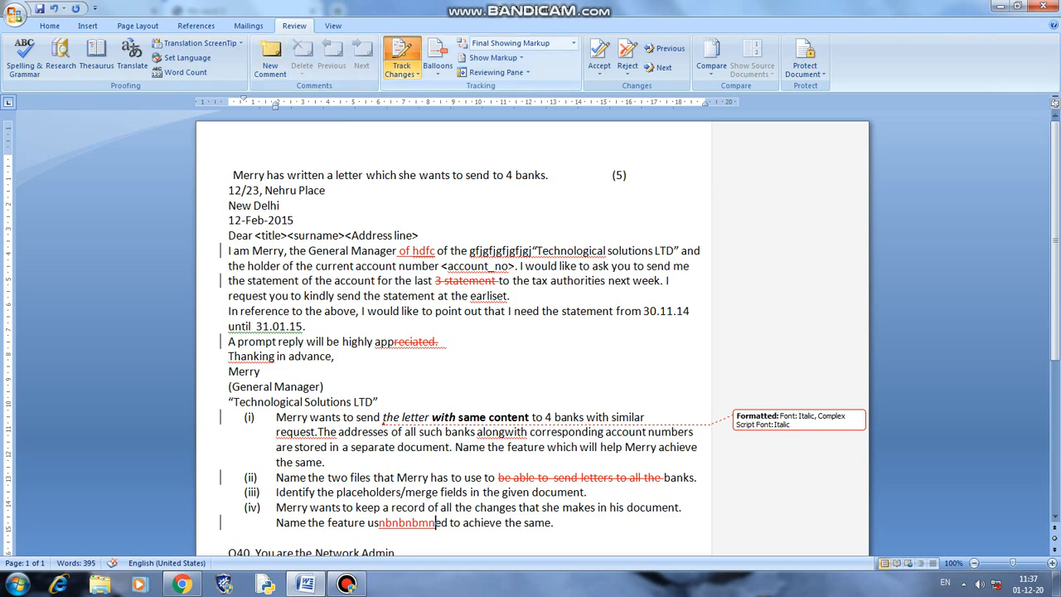
# - Inspect the Change Tracking Options without changing anything, then bring up the Accept choices
pyautogui.click(402, 74)
pyautogui.click(452, 103)
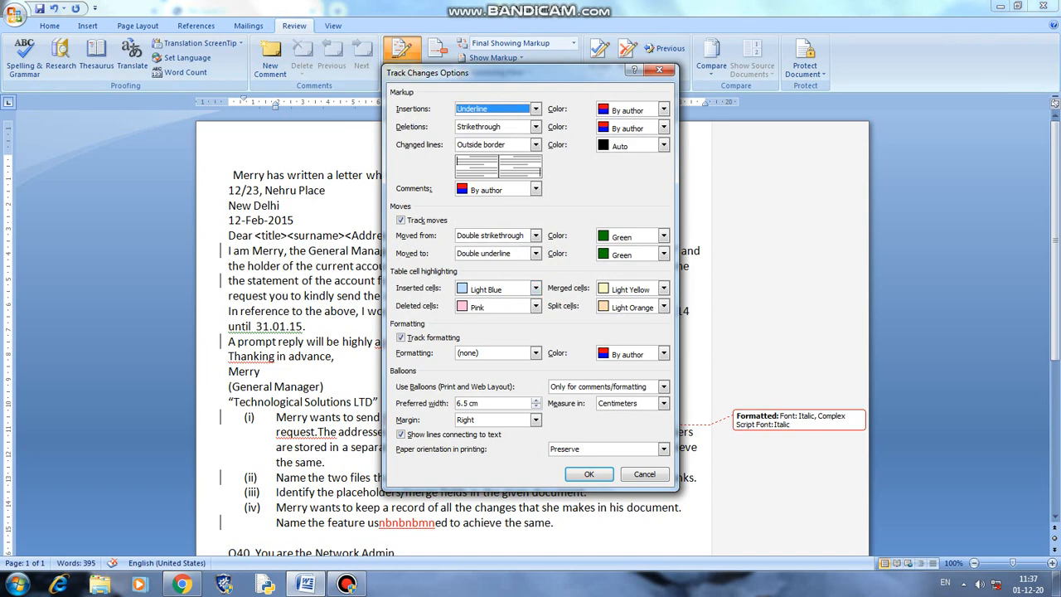
pyautogui.click(660, 70)
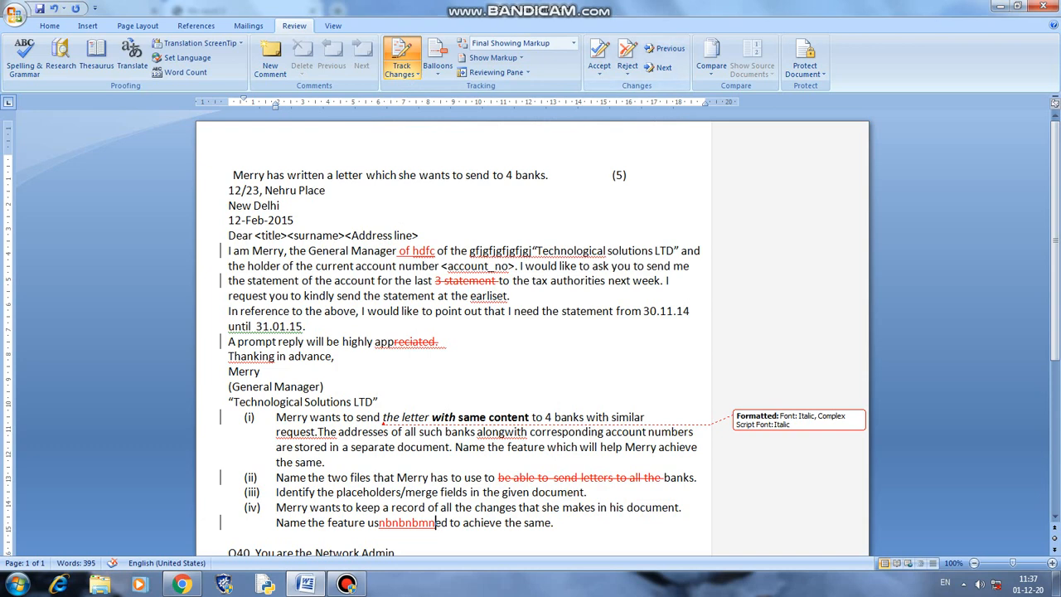
pyautogui.click(600, 71)
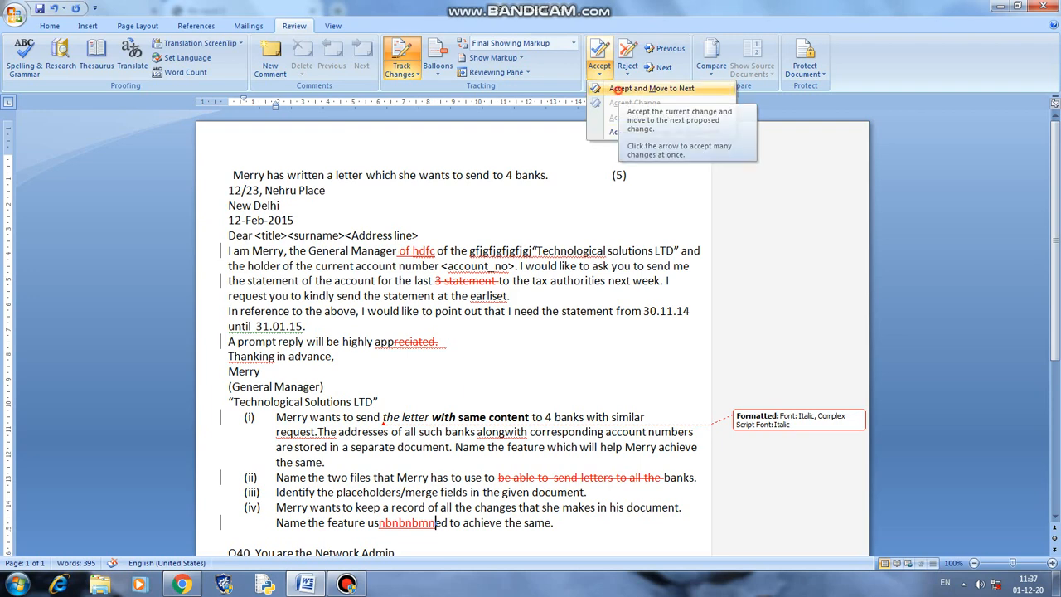
# - Accept the first change, the 'of hdfc' insertion and the '3 statement' deletion
pyautogui.click(630, 88)
pyautogui.press('Return')
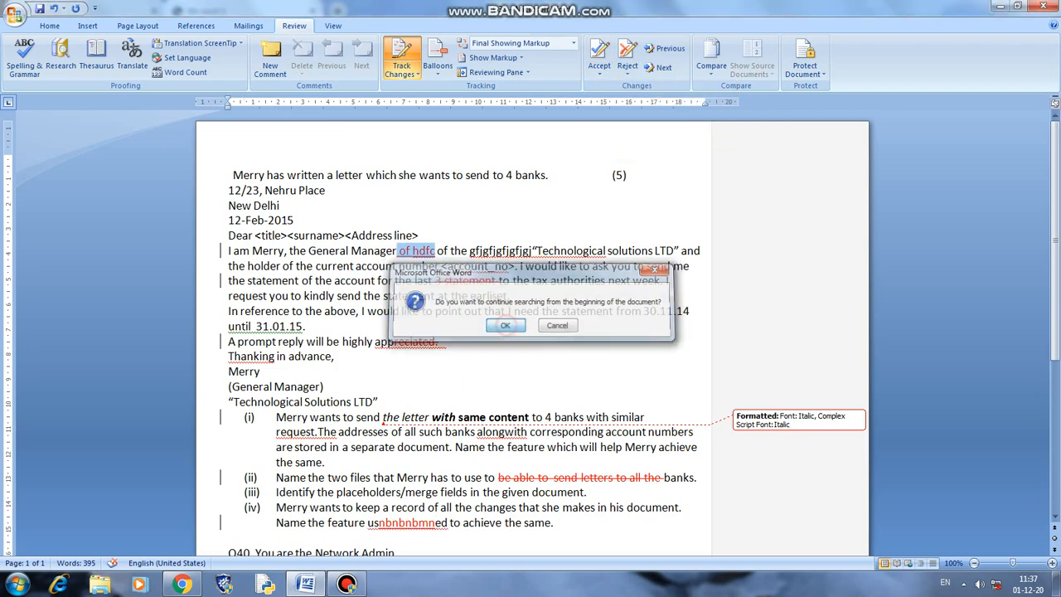
pyautogui.click(600, 70)
pyautogui.click(651, 88)
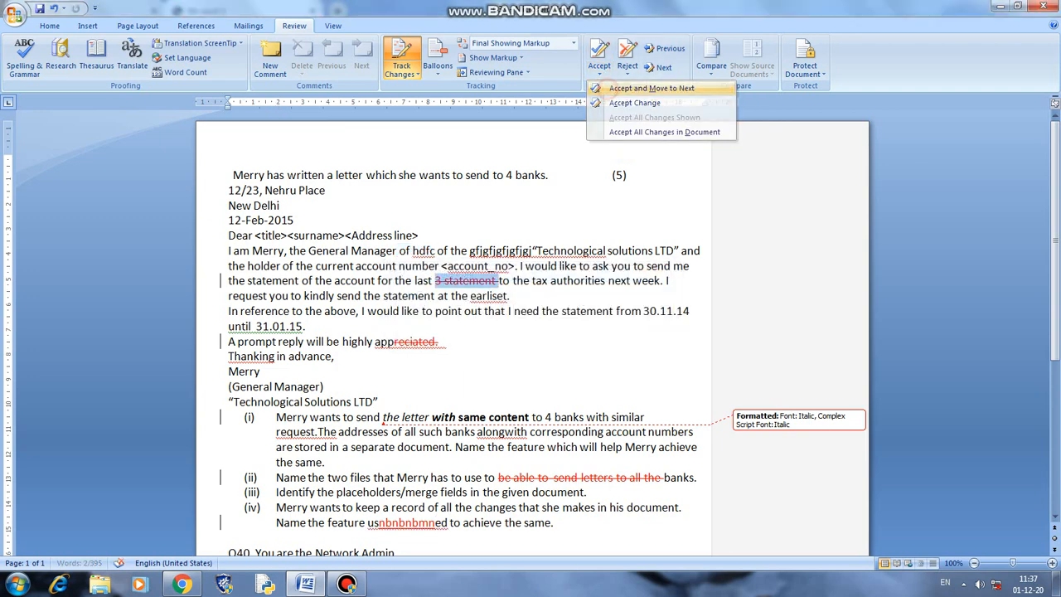
pyautogui.click(600, 73)
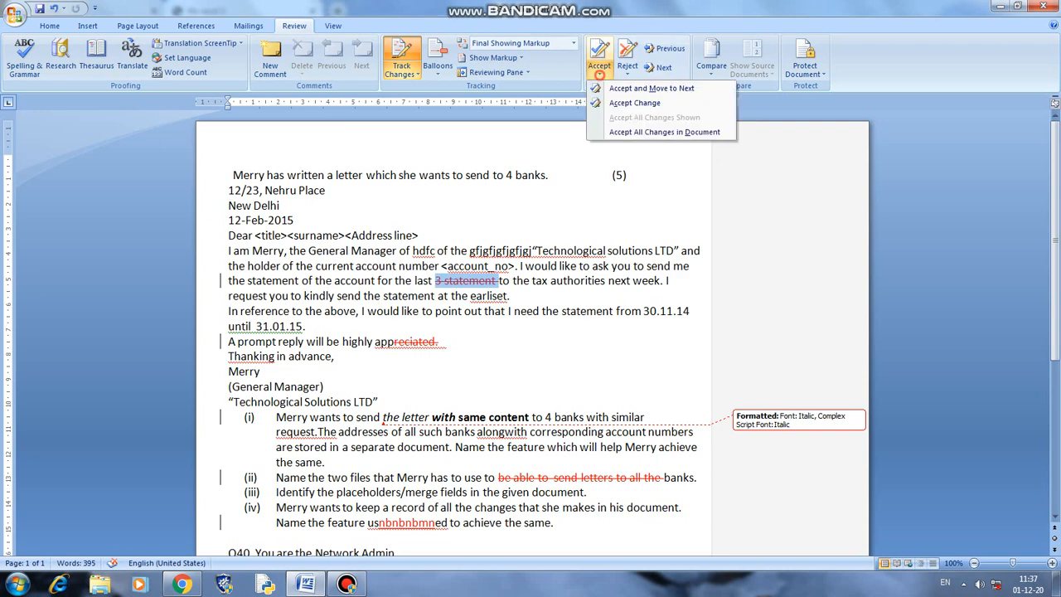
pyautogui.click(655, 103)
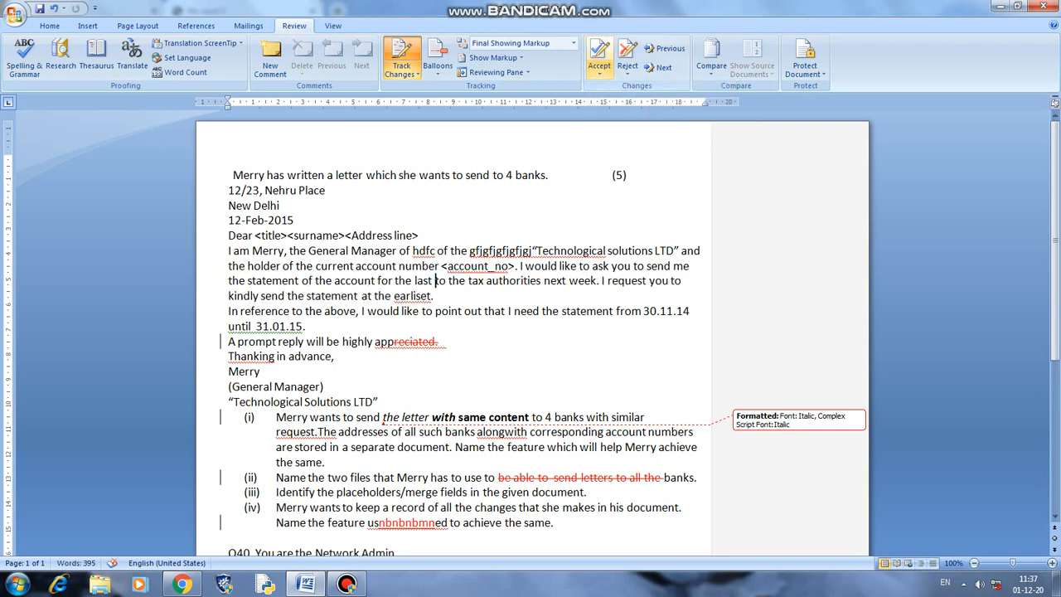
# - Reject the 'reciated.' deletion so 'appreciated.' is restored
pyautogui.click(627, 73)
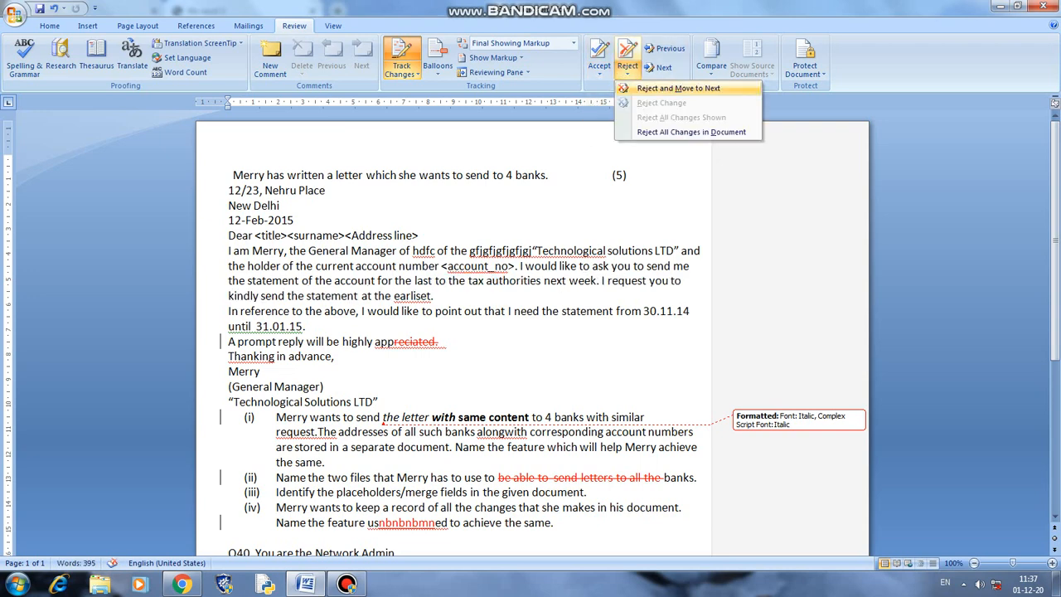
pyautogui.click(655, 88)
pyautogui.click(628, 73)
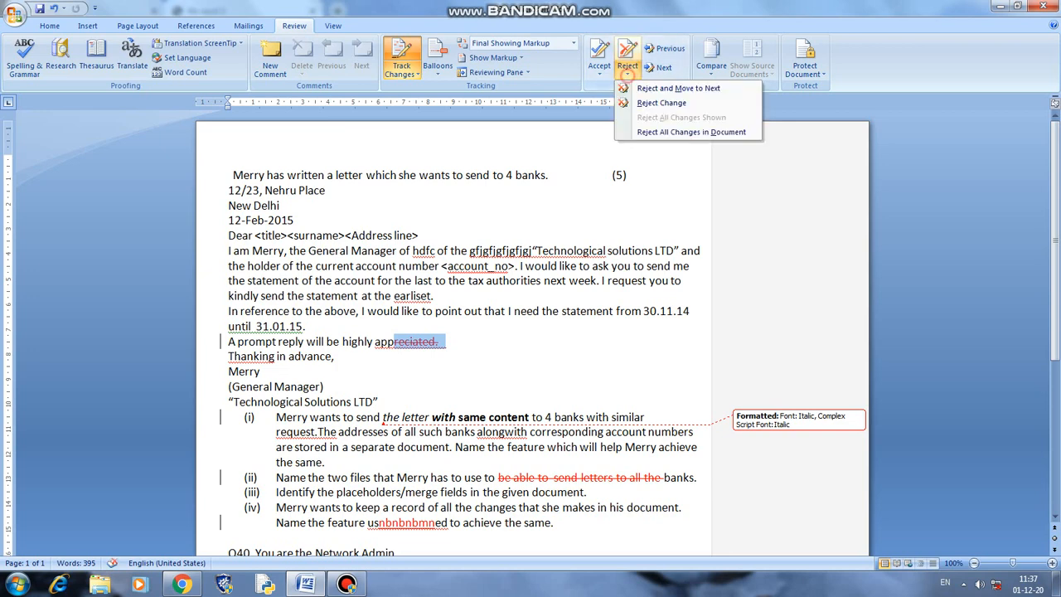
pyautogui.click(667, 88)
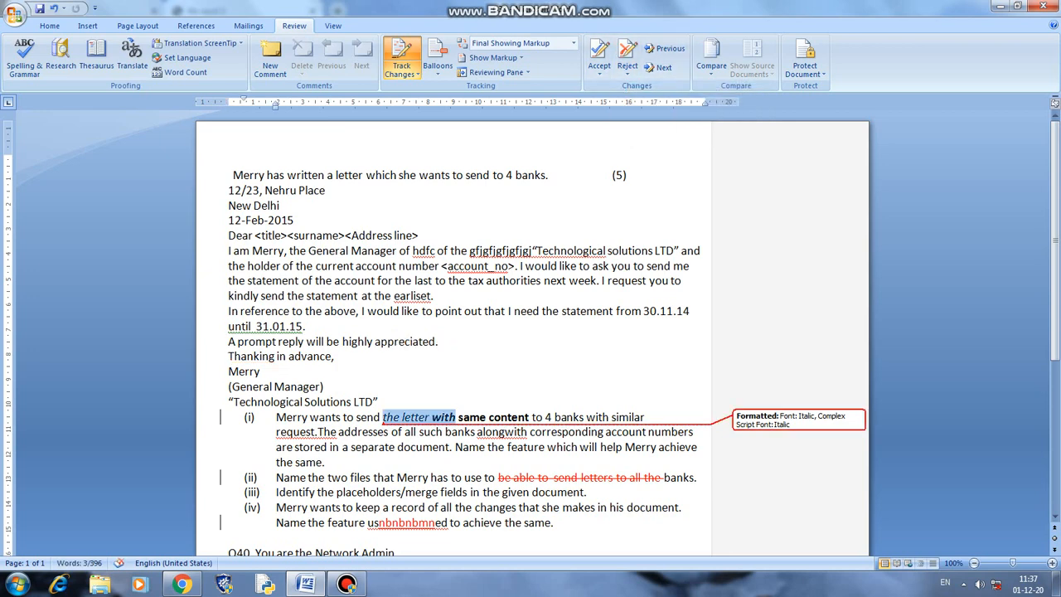
# - Accept the italic formatting on 'the letter with', then accept all remaining changes
pyautogui.click(600, 73)
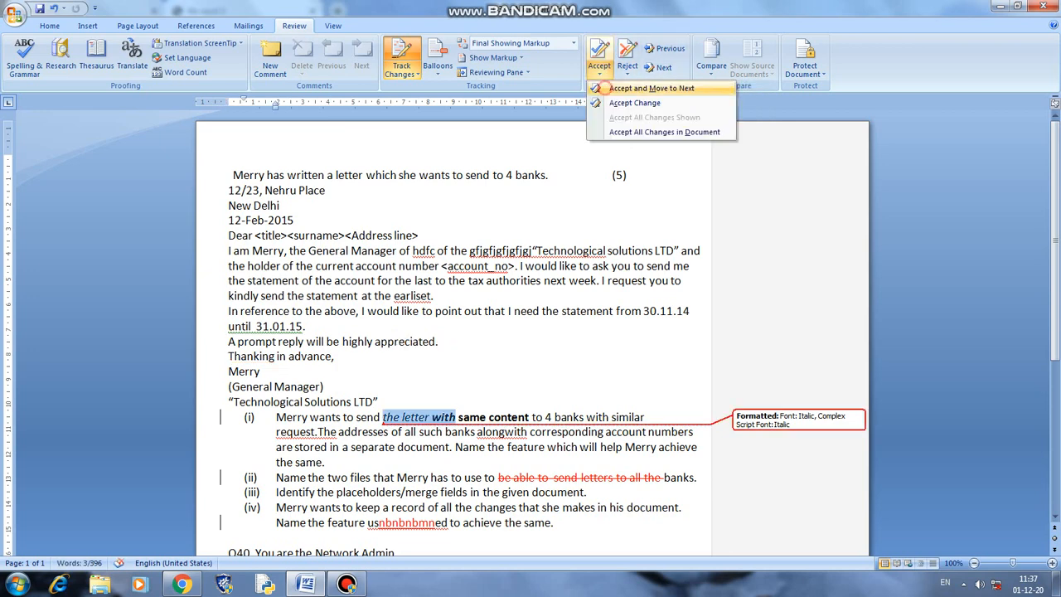
pyautogui.click(655, 88)
pyautogui.click(599, 73)
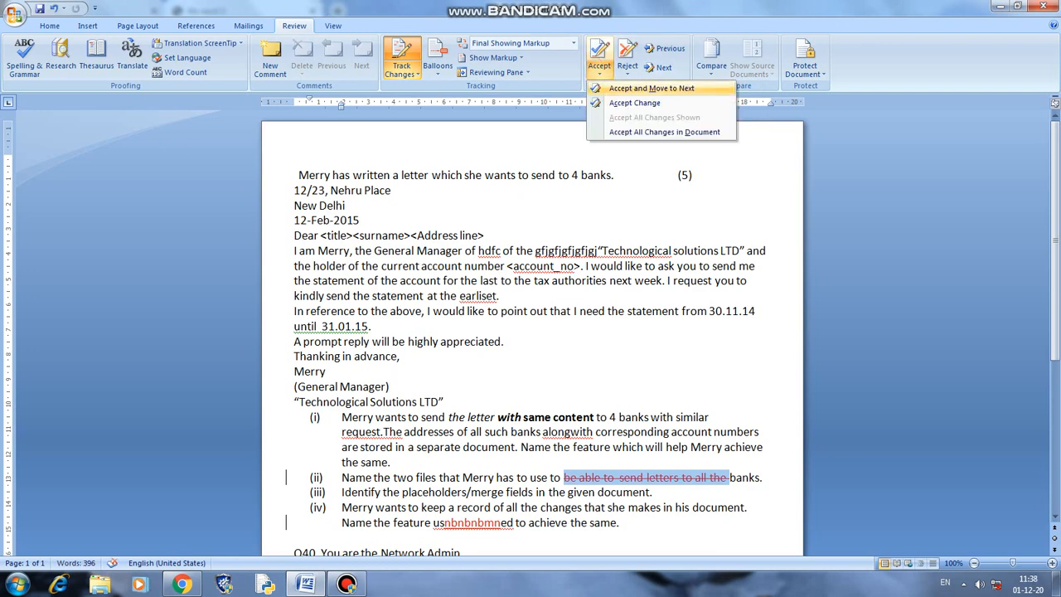
pyautogui.click(655, 132)
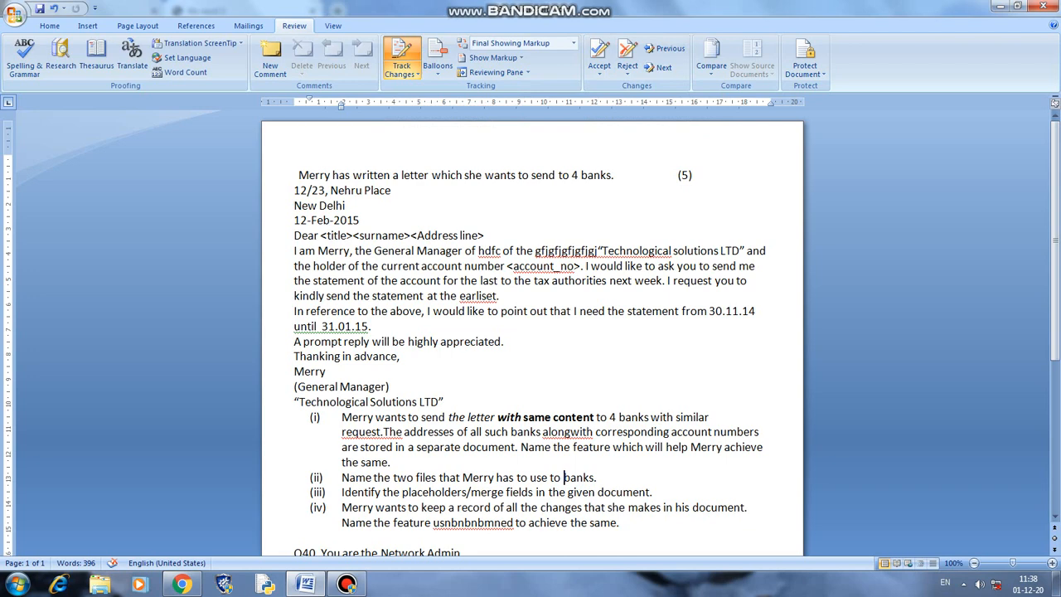
pyautogui.click(347, 585)
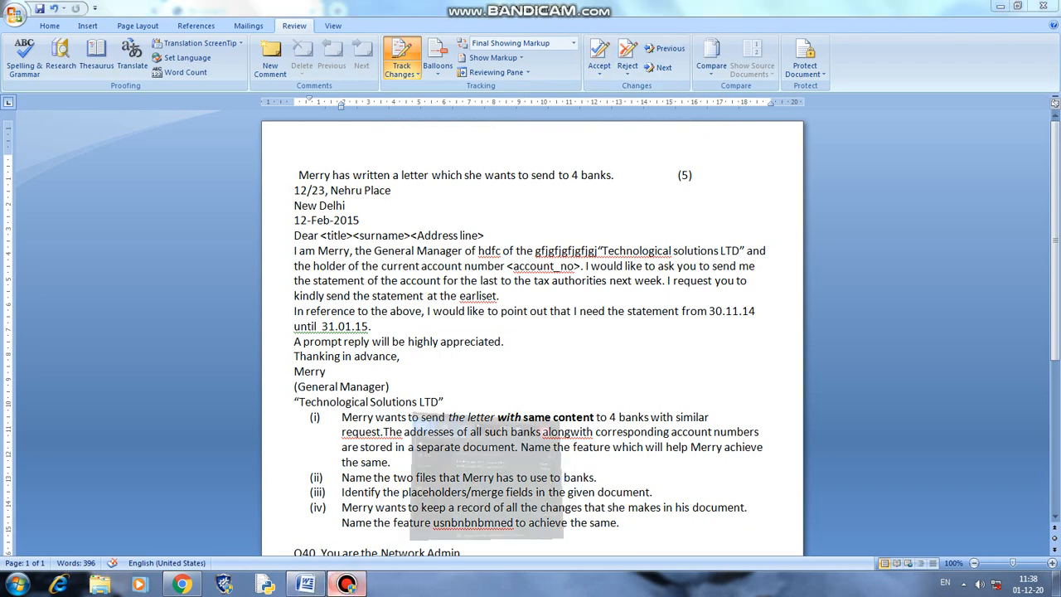
pyautogui.click(347, 584)
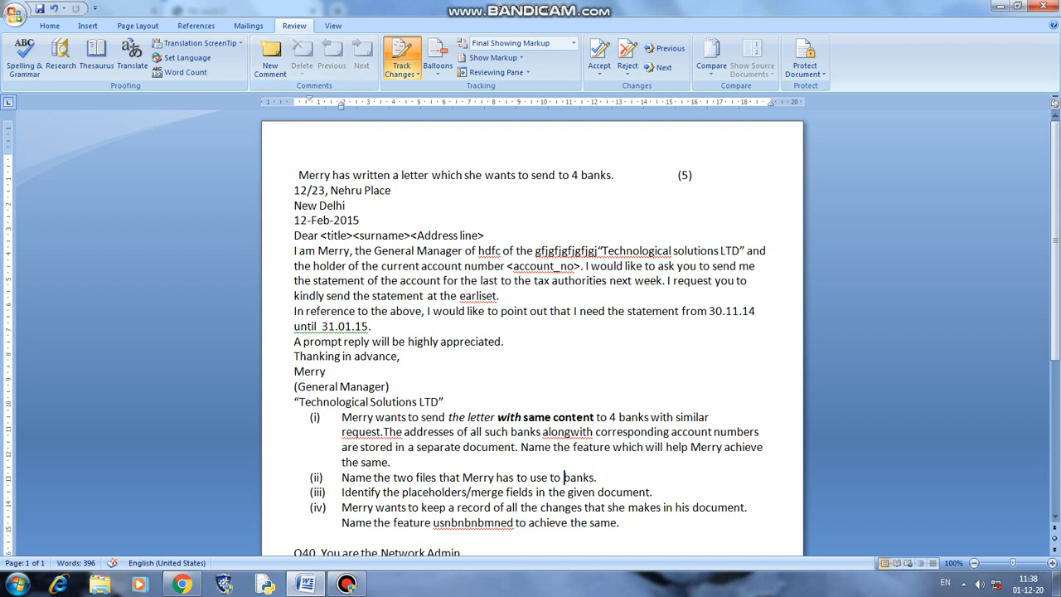
# - Add a comment reading 'secetary' to the word 'Merry'
pyautogui.moveTo(295, 175); pyautogui.dragTo(332, 175)
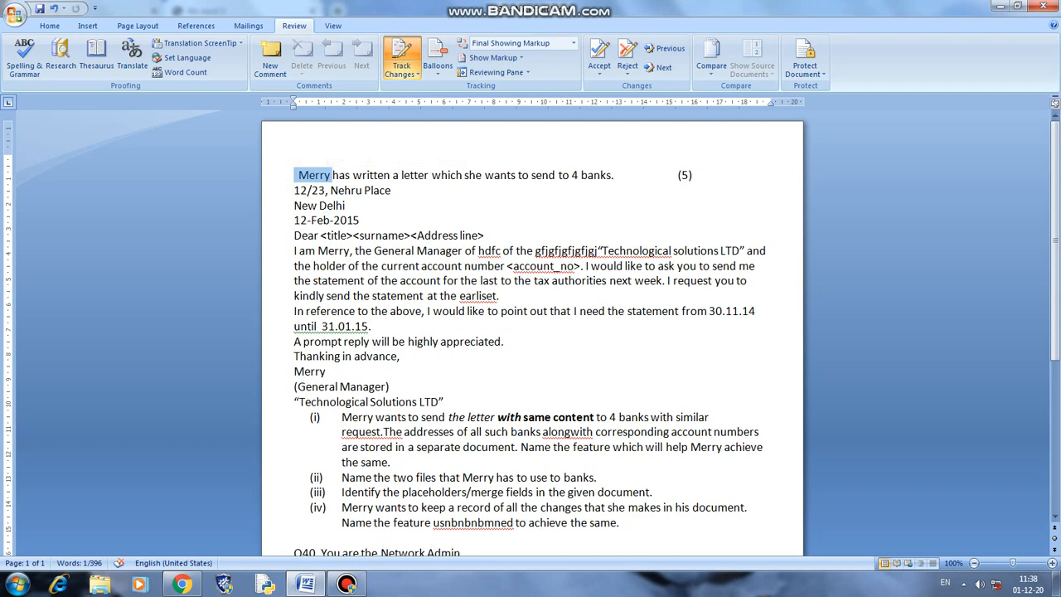
pyautogui.click(270, 58)
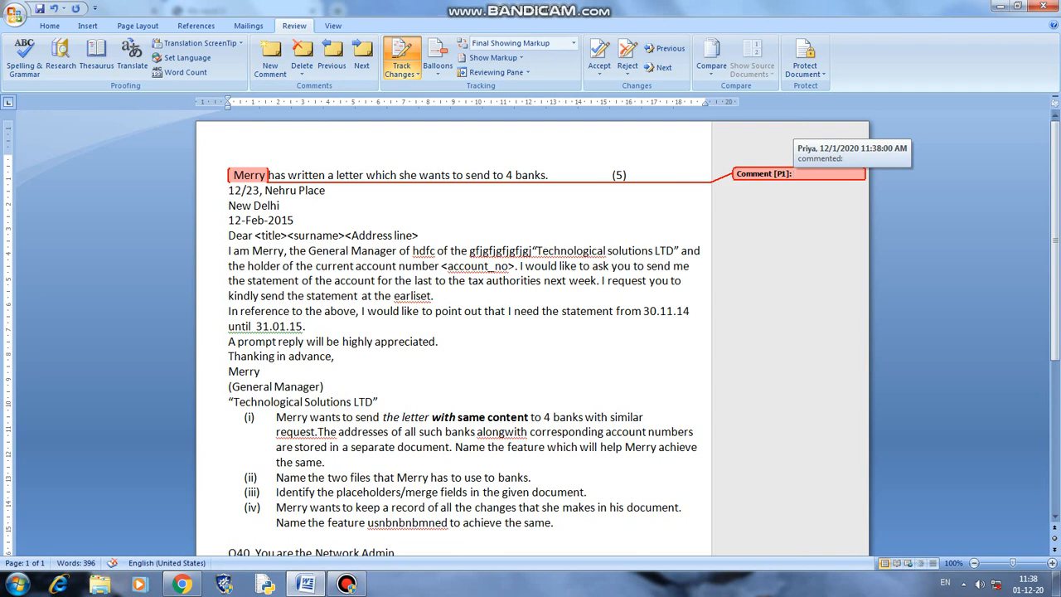
pyautogui.write('secet')
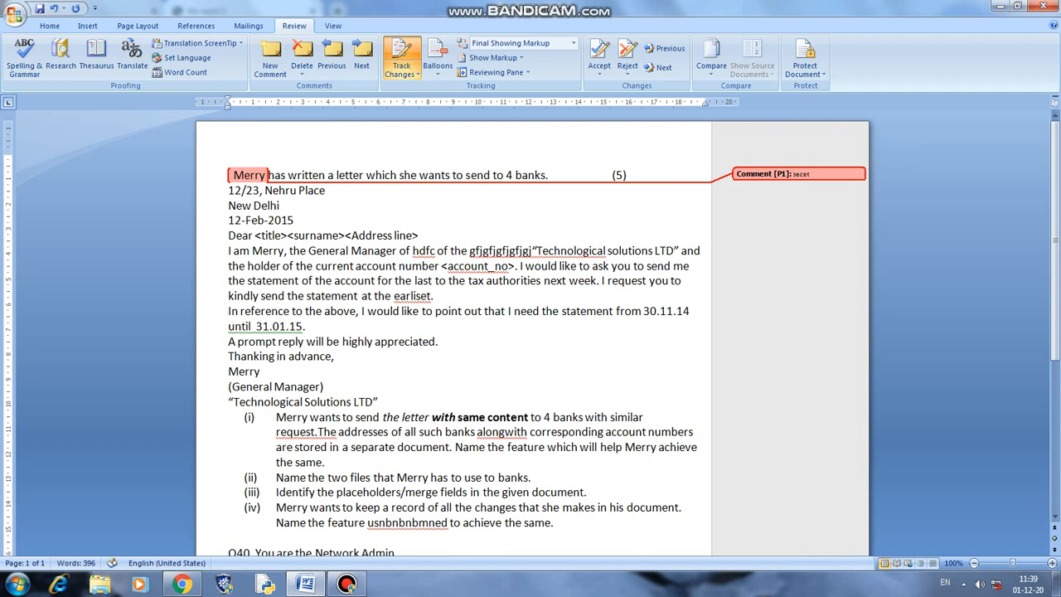
pyautogui.write('ary')
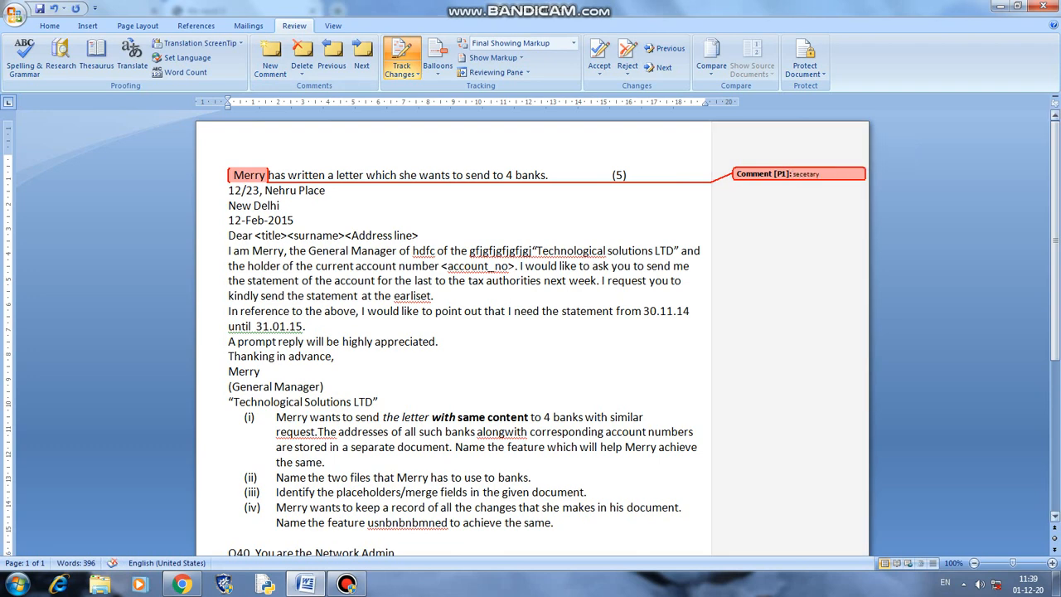
# - Make the comment text bold and give it a new font colour
pyautogui.moveTo(794, 175); pyautogui.dragTo(819, 174)
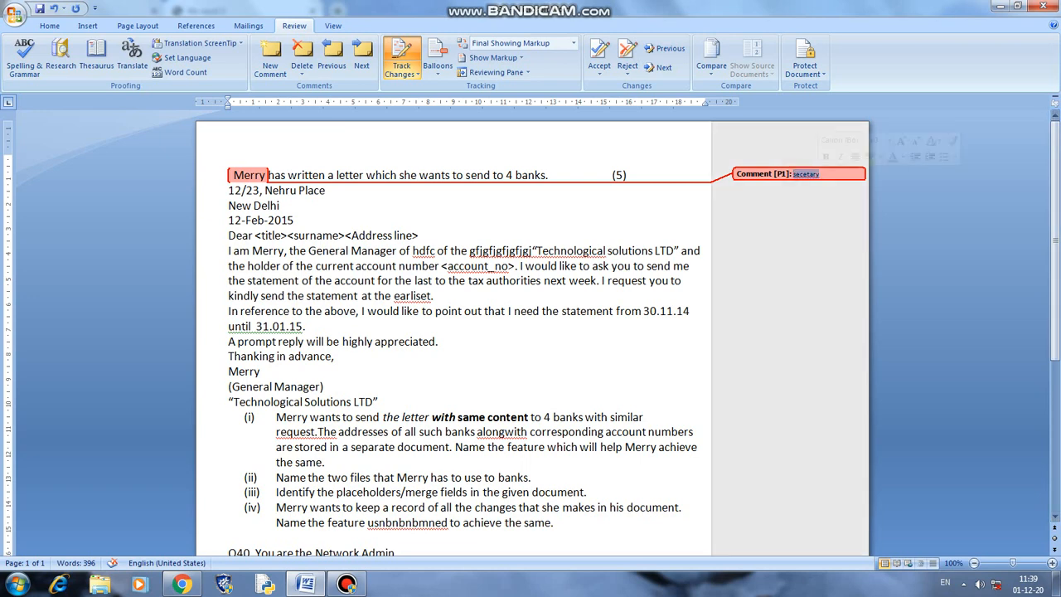
pyautogui.hotkey('alt', 'h')
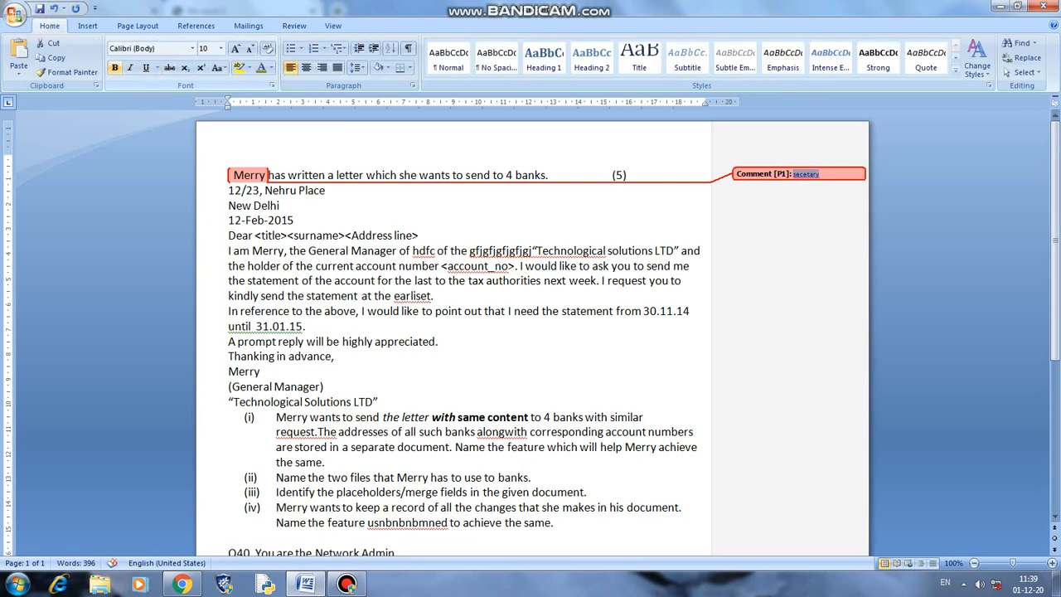
pyautogui.click(115, 68)
pyautogui.click(271, 67)
pyautogui.click(298, 181)
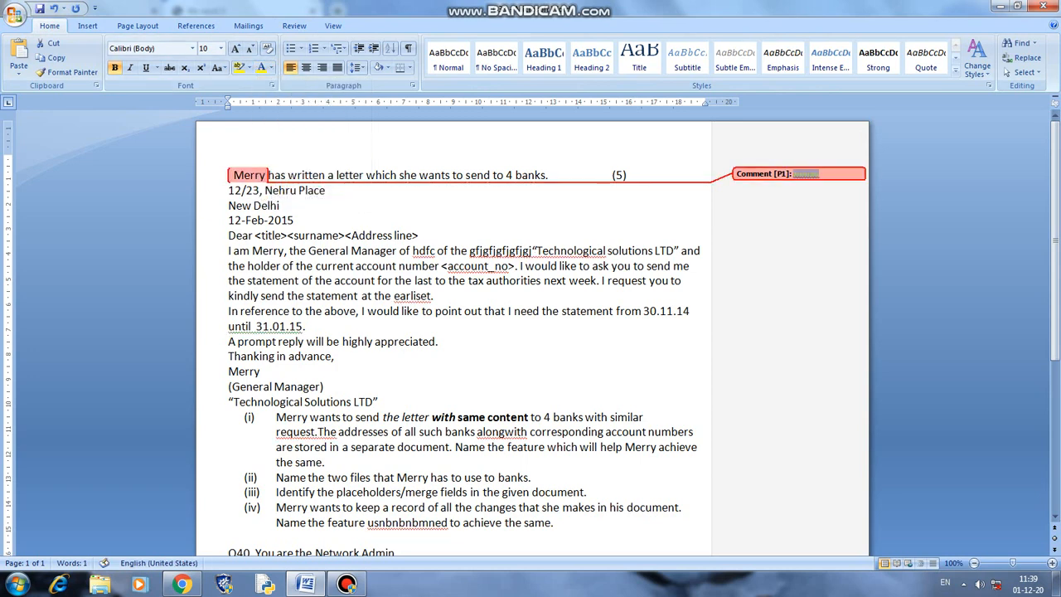
pyautogui.click(358, 311)
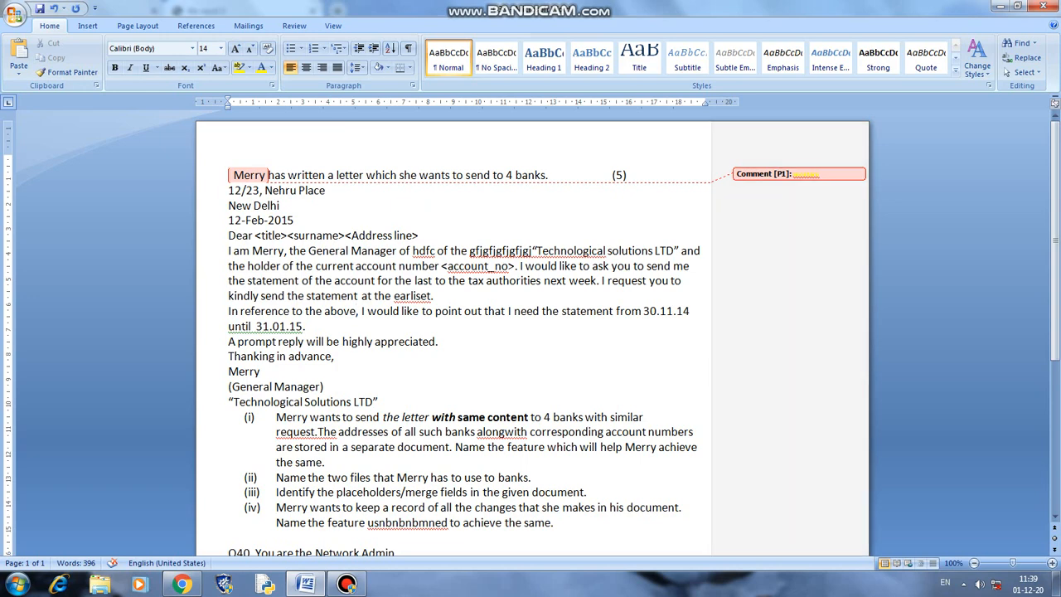
# - Add a comment containing the account number to the <account_no>. placeholder
pyautogui.moveTo(440, 266); pyautogui.dragTo(519, 266)
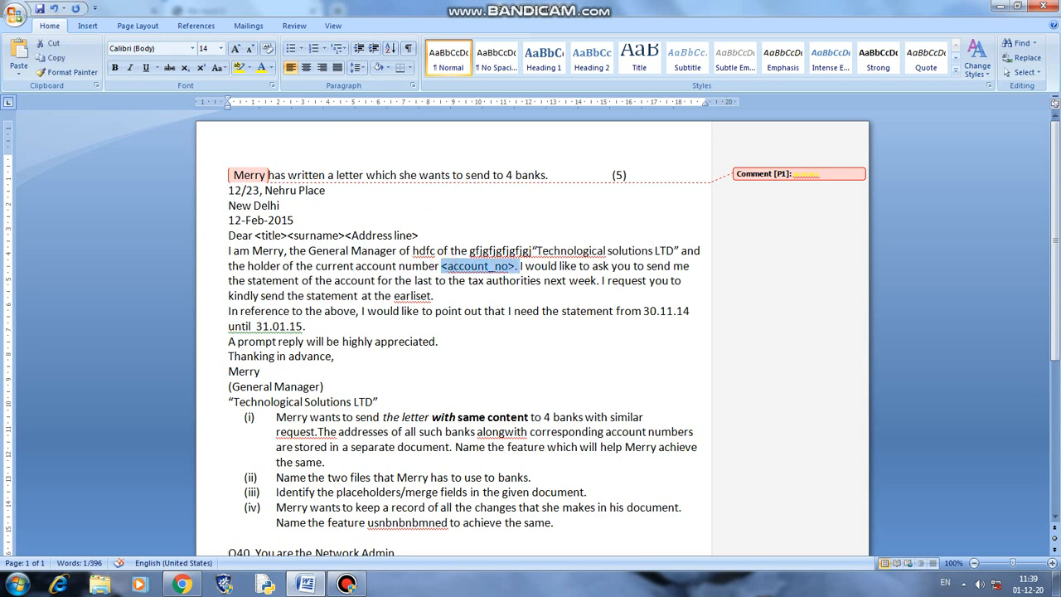
pyautogui.click(294, 26)
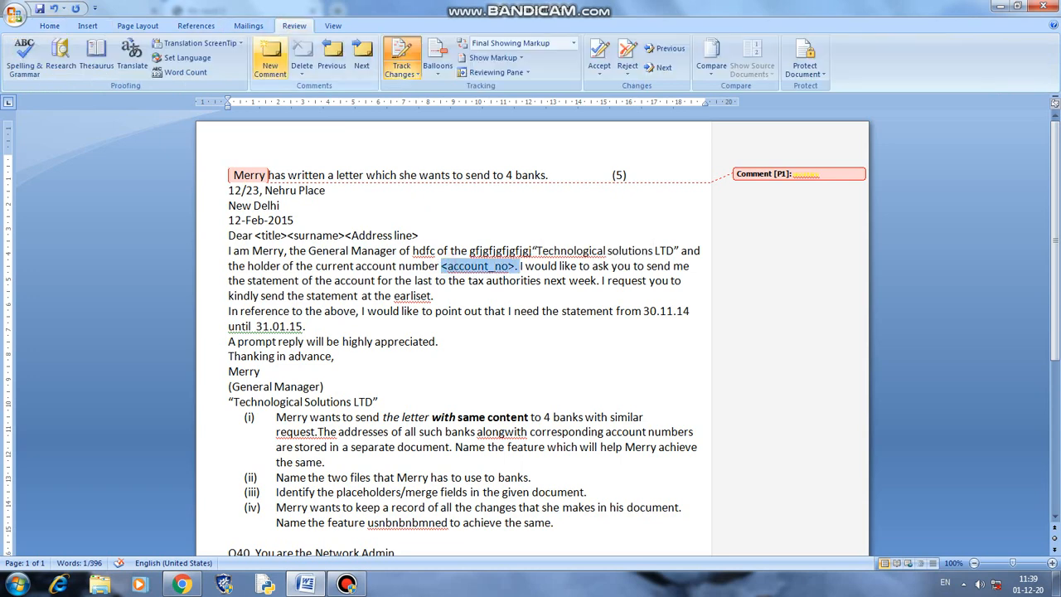
pyautogui.click(270, 58)
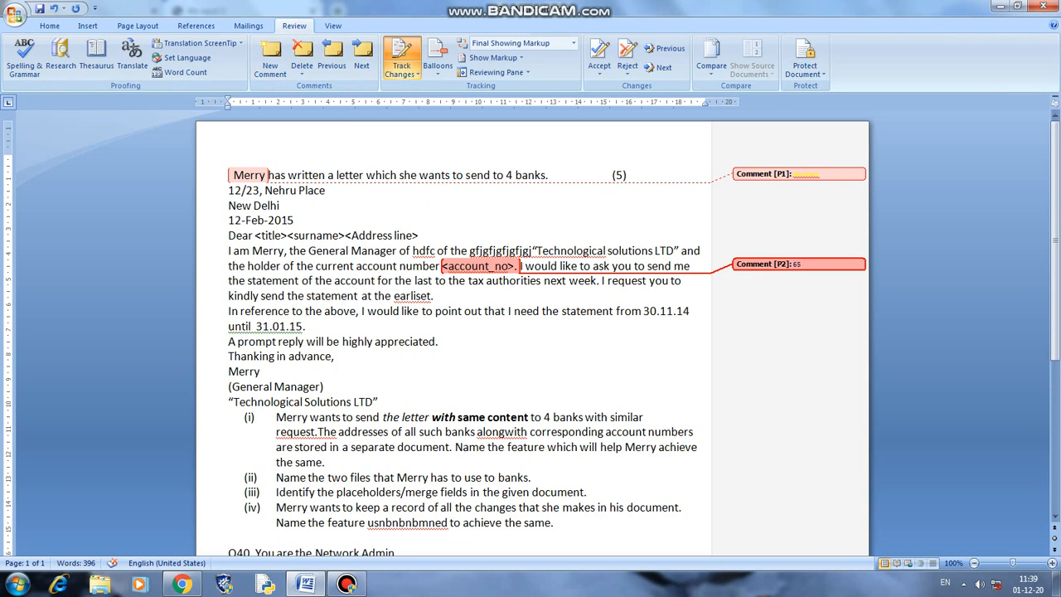
# - Attach a comment reading 'HDFC' to the word 'banks' in item (ii)
pyautogui.moveTo(496, 478); pyautogui.dragTo(530, 479)
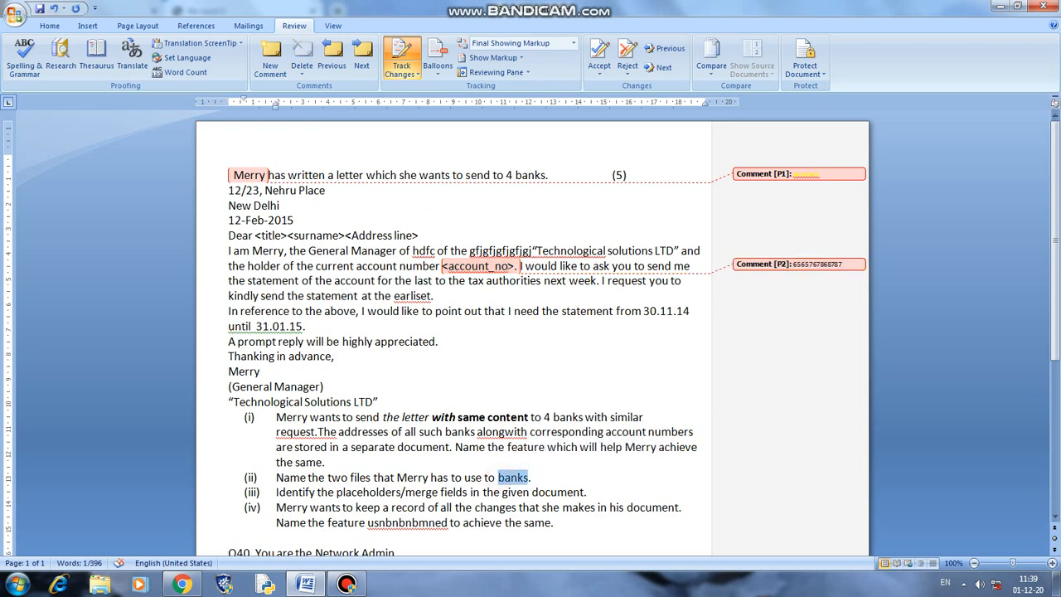
pyautogui.click(271, 56)
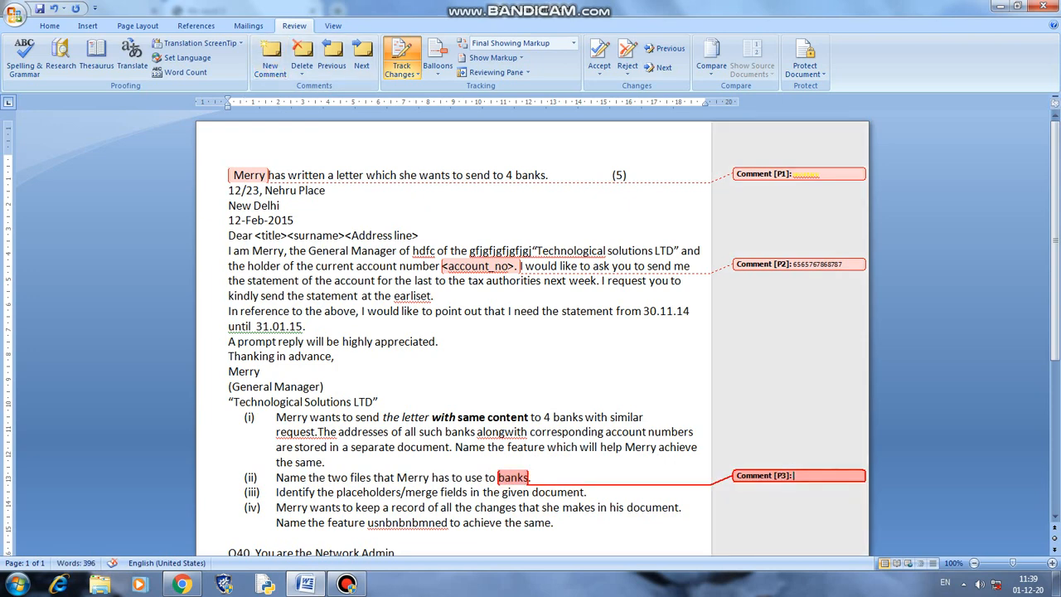
pyautogui.write('HDFC')
pyautogui.click(658, 369)
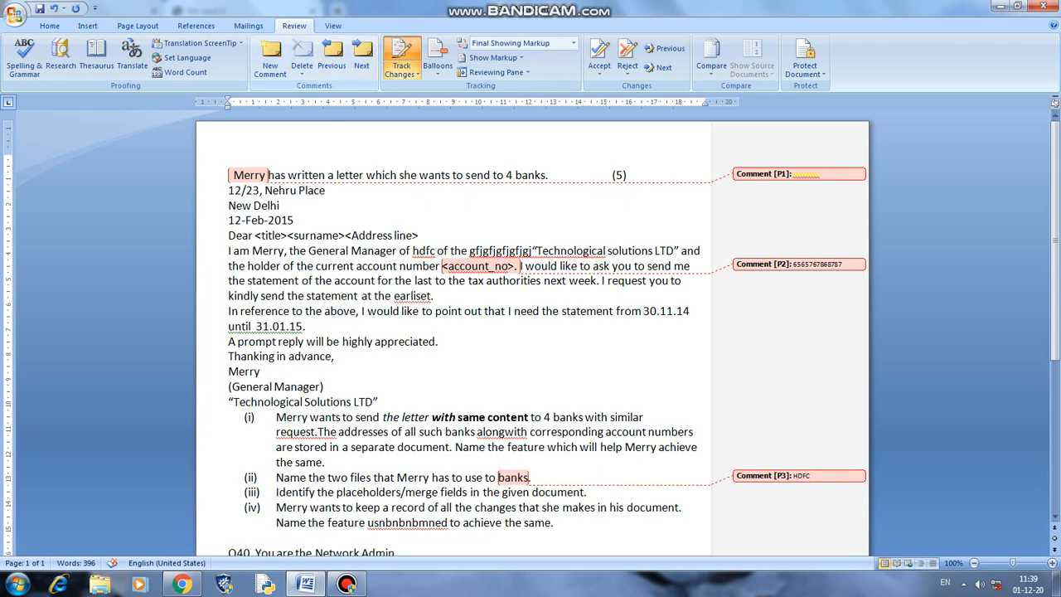
pyautogui.click(331, 57)
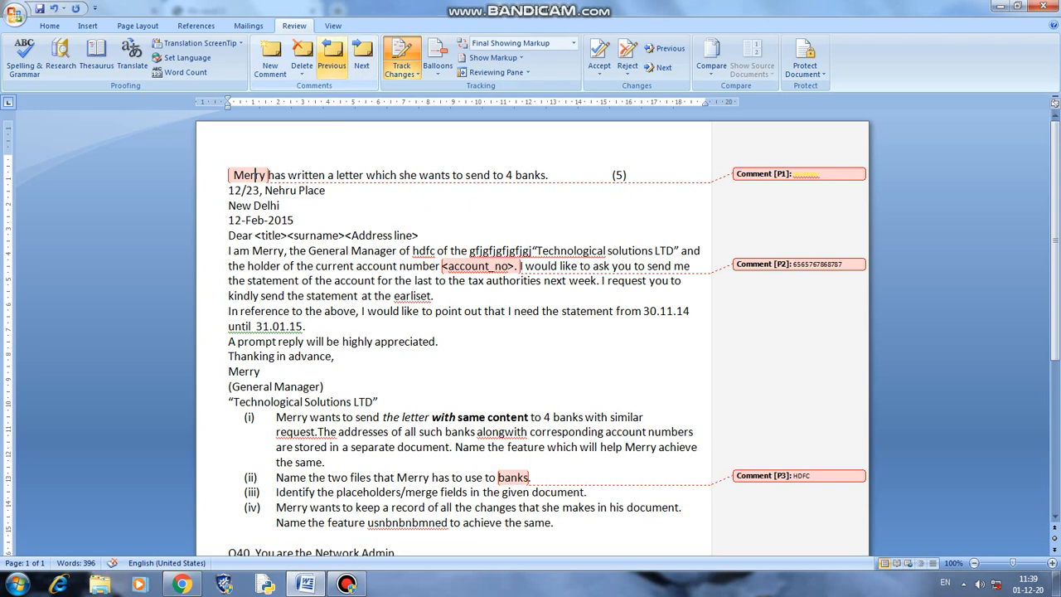
# - Step forward and back through the review comments with Next and Previous
pyautogui.click(362, 56)
pyautogui.click(361, 57)
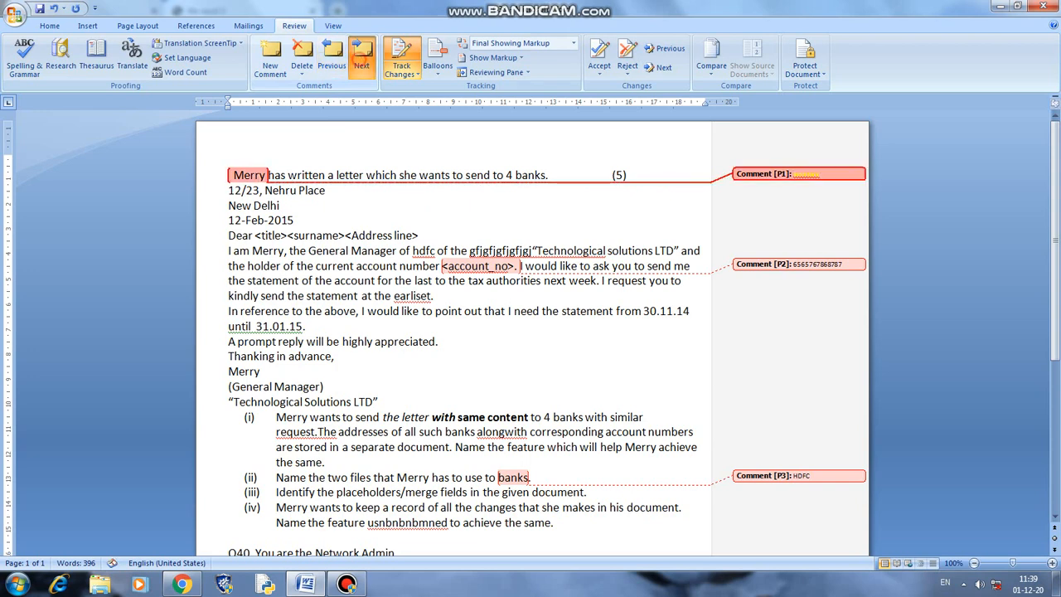
pyautogui.click(361, 57)
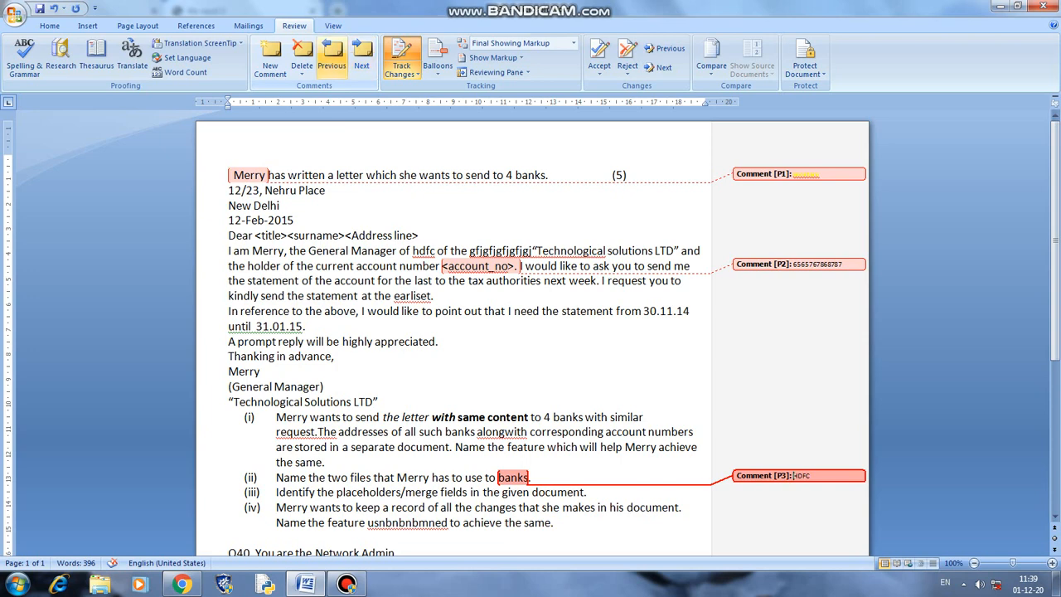
pyautogui.click(332, 57)
pyautogui.click(332, 57)
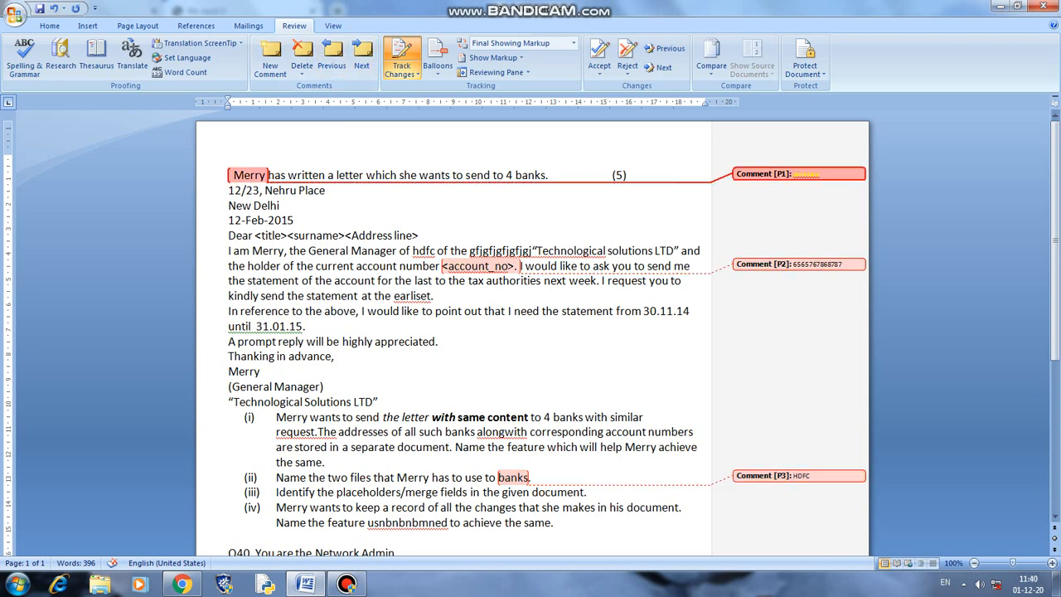
# - Select 'Merry' on the first line and delete its comment
pyautogui.click(254, 175)
pyautogui.moveTo(231, 175); pyautogui.dragTo(275, 175)
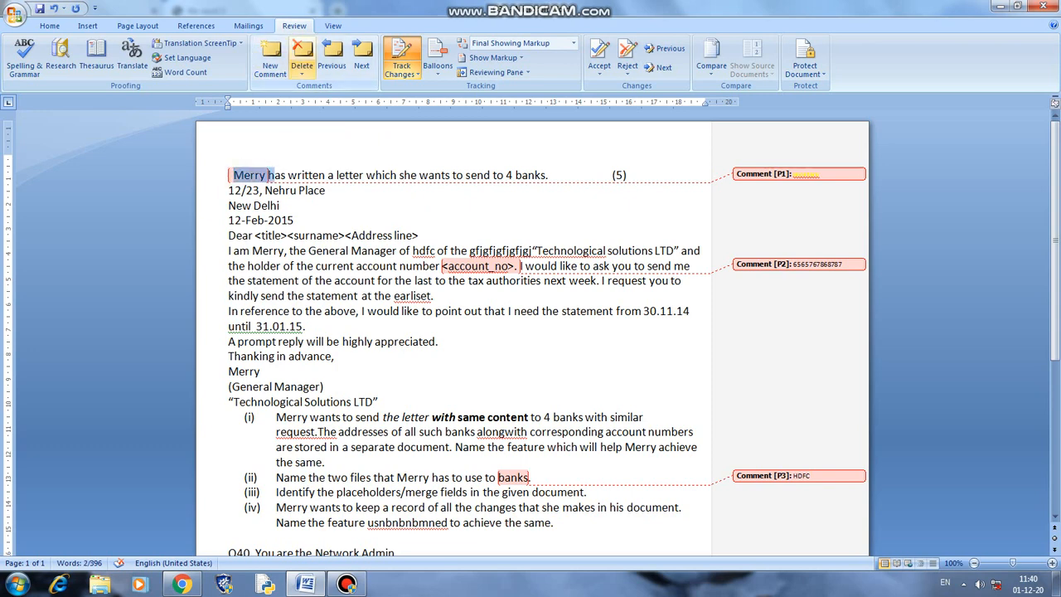
pyautogui.click(301, 74)
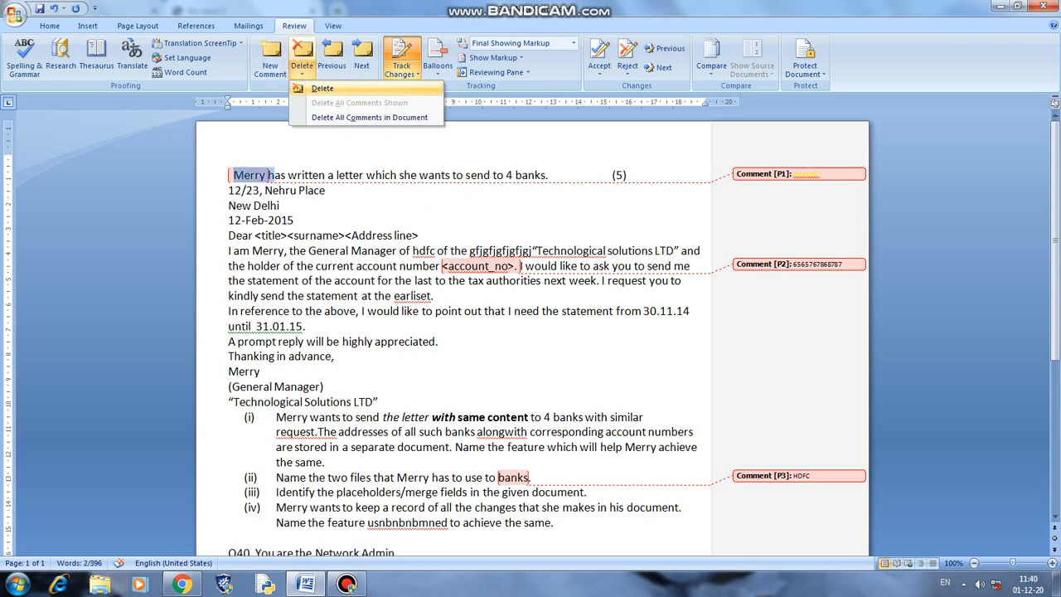
pyautogui.click(320, 87)
pyautogui.click(302, 73)
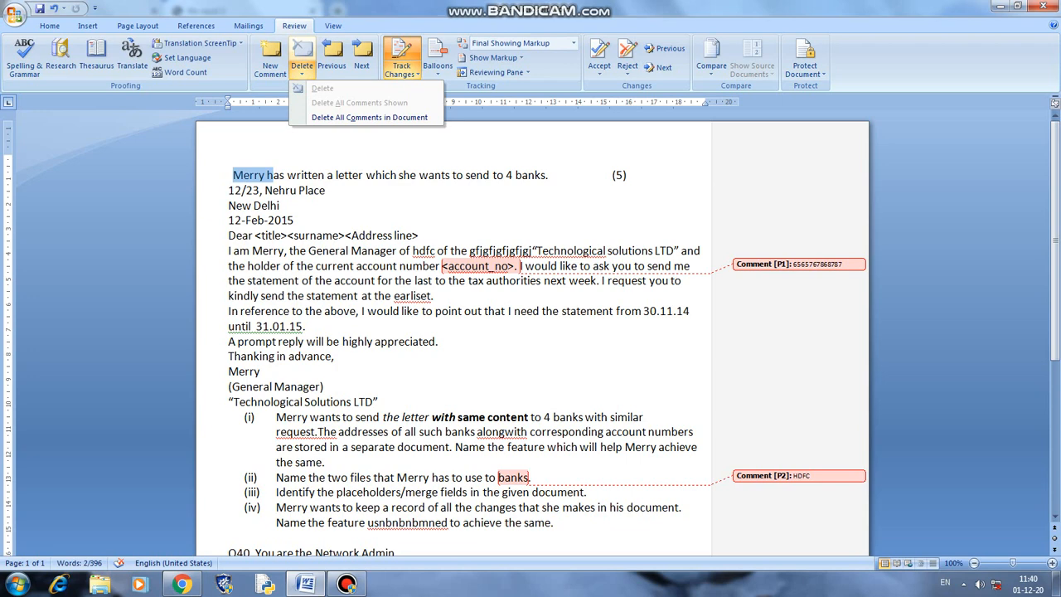
pyautogui.click(348, 236)
pyautogui.moveTo(340, 235); pyautogui.dragTo(424, 236)
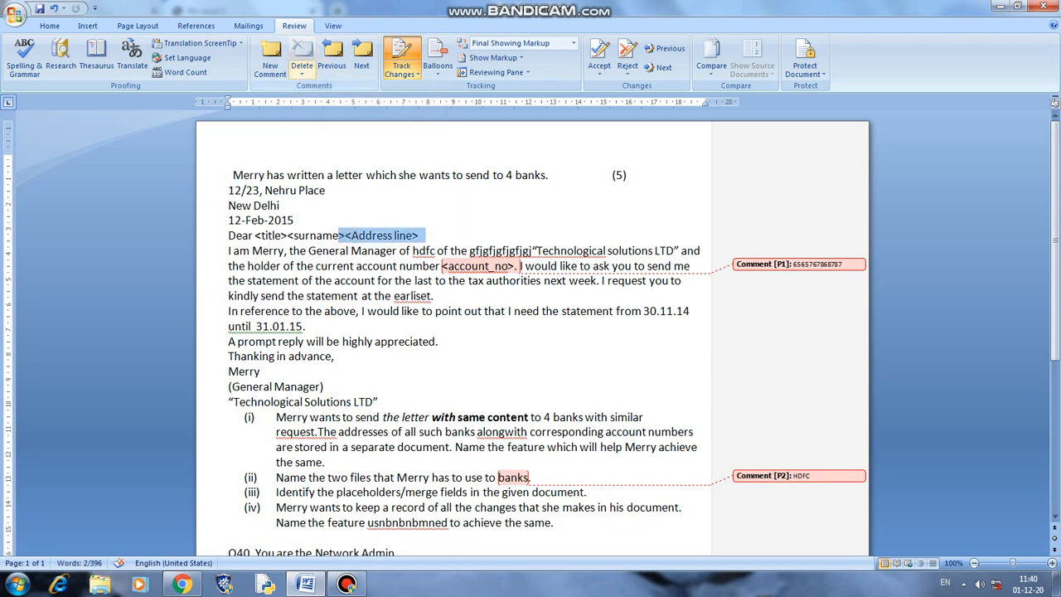
# - Add a comment reading 'delhi' to the <Address line> placeholder
pyautogui.click(270, 59)
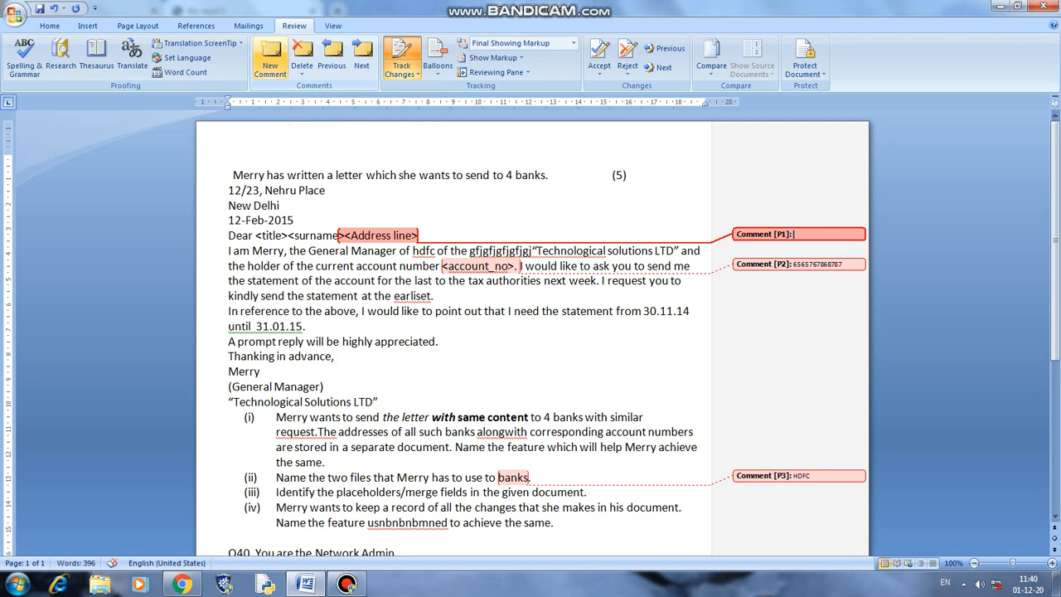
pyautogui.write('delhi')
pyautogui.click(325, 52)
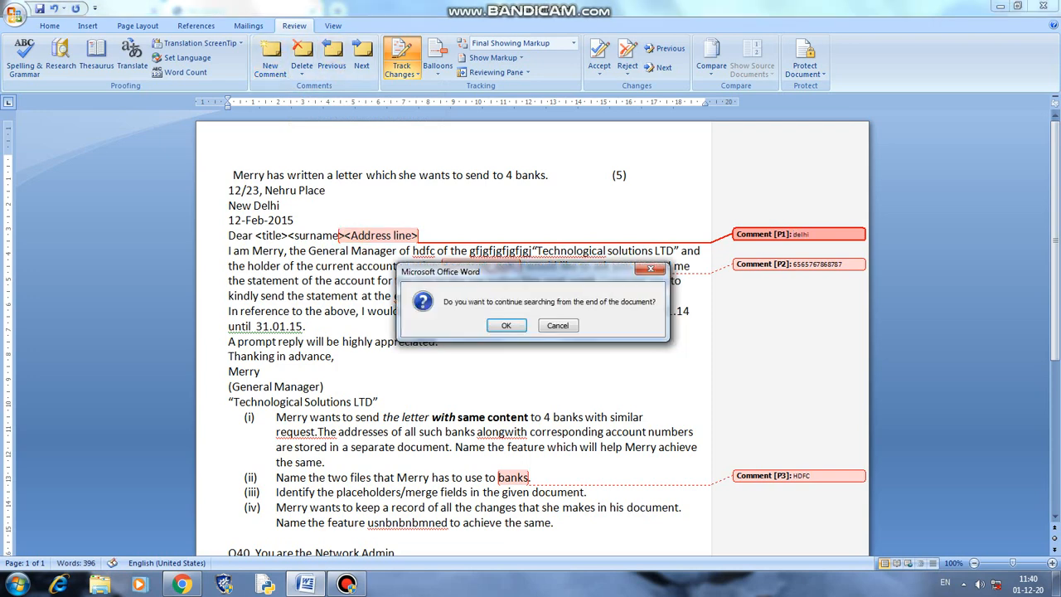
pyautogui.click(497, 325)
# - Cycle forward and back through all three comments, ending on the account-number comment
pyautogui.click(365, 68)
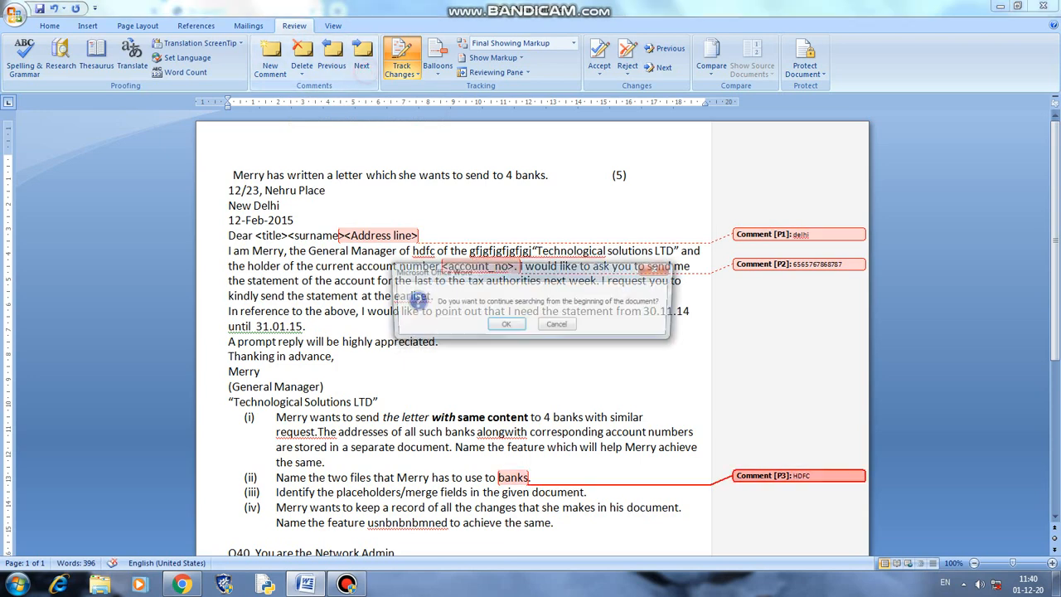
pyautogui.click(505, 325)
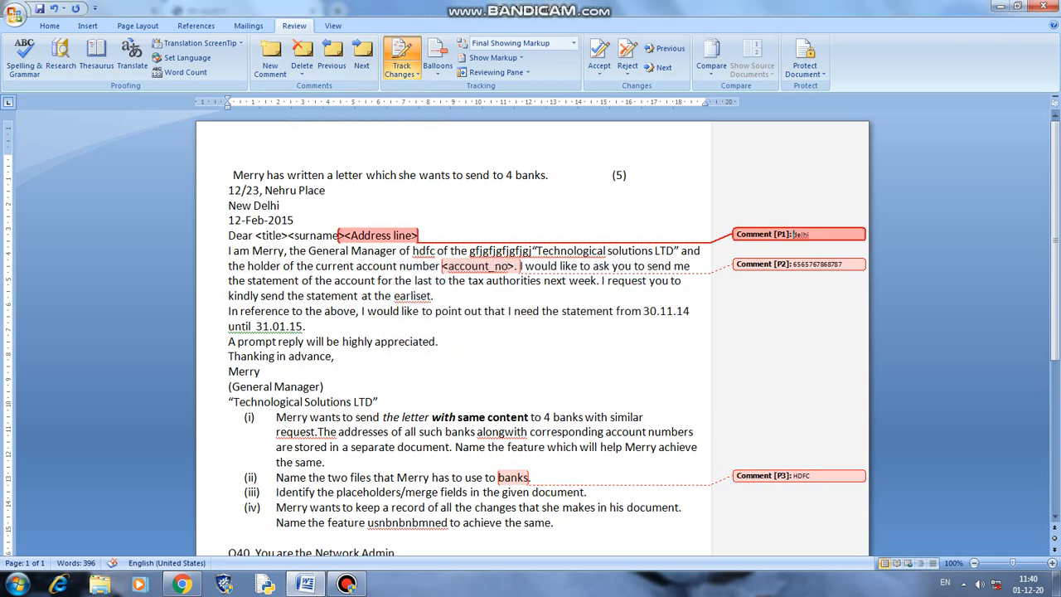
pyautogui.click(362, 58)
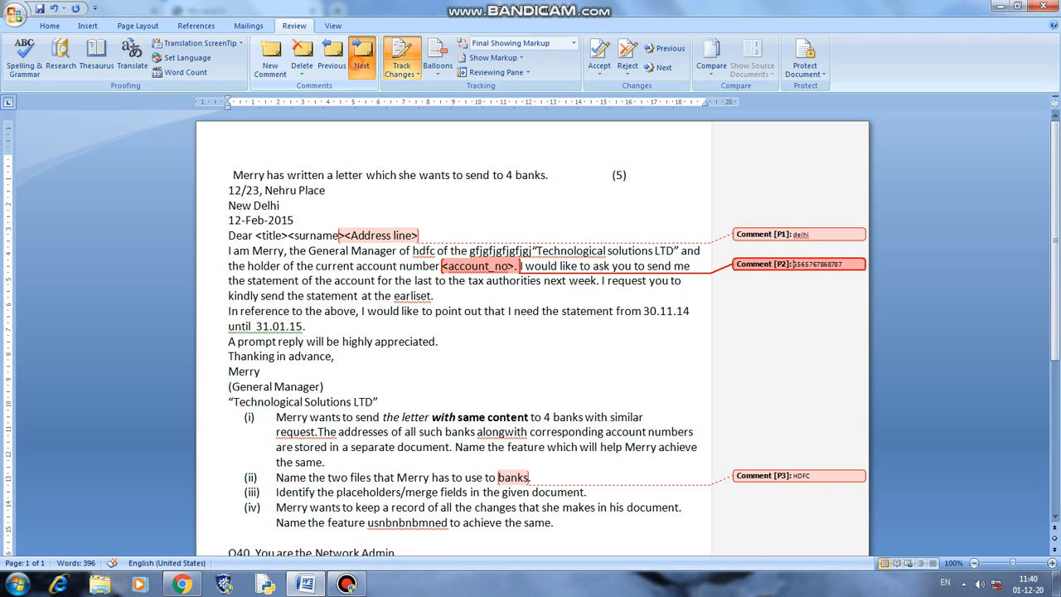
pyautogui.click(363, 58)
pyautogui.click(331, 58)
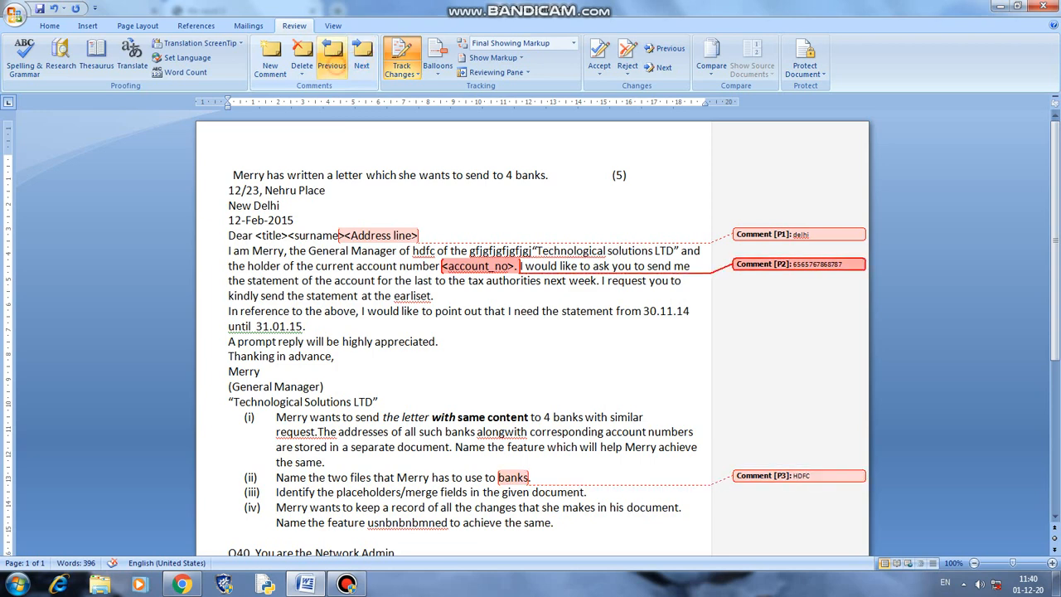
pyautogui.click(332, 58)
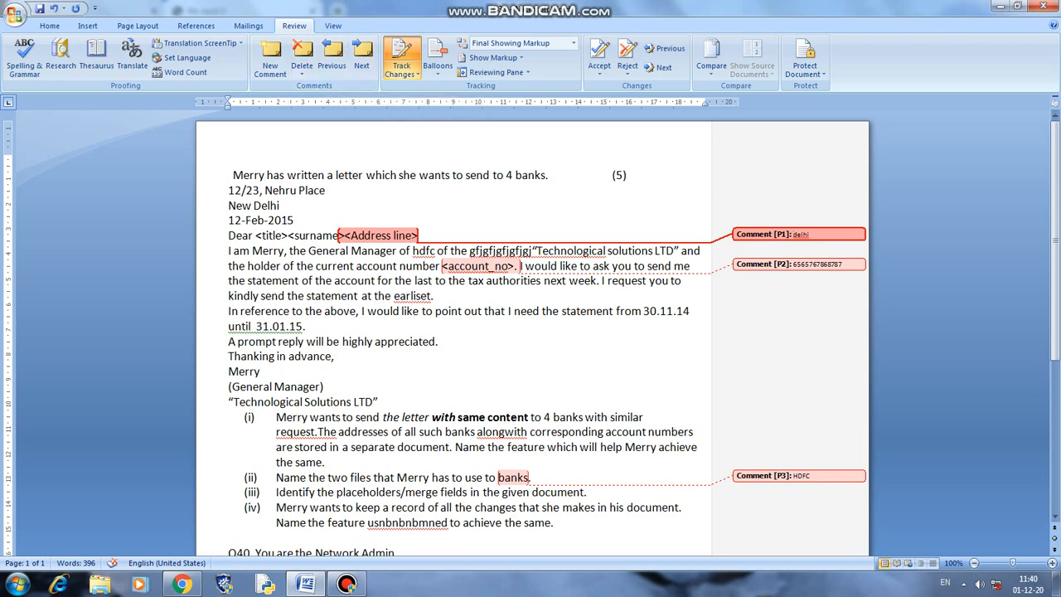
pyautogui.click(362, 56)
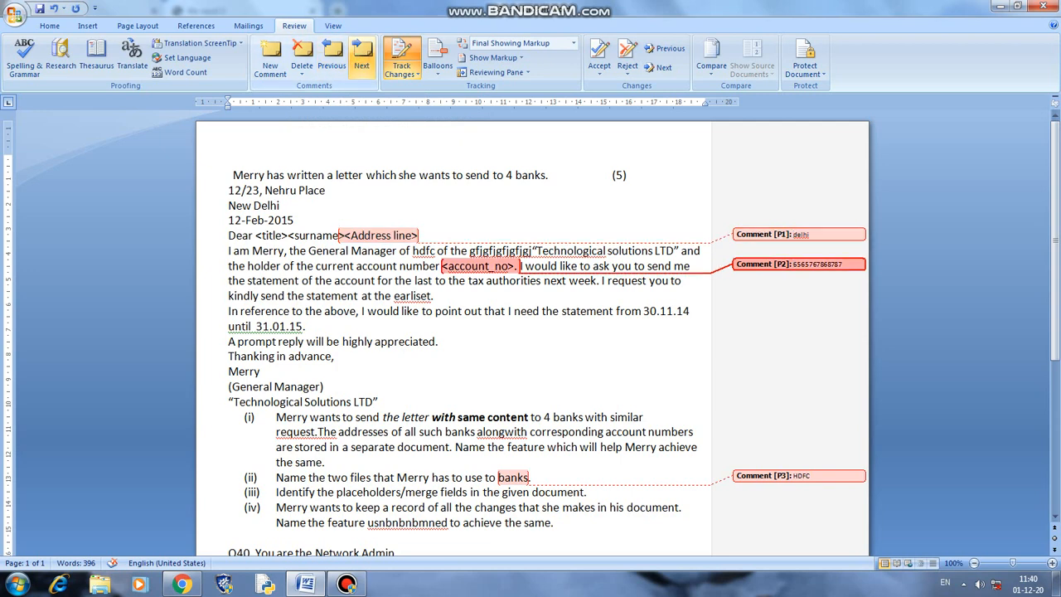
pyautogui.click(301, 74)
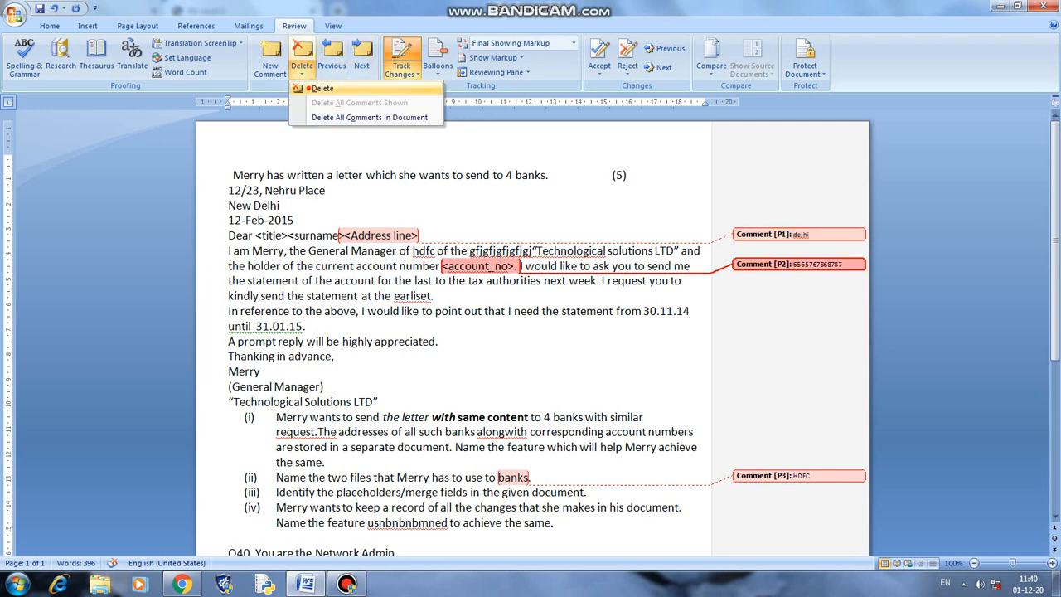
# - Delete the selected account-number comment, then view the 'delhi' comment on <Address line>
pyautogui.click(314, 88)
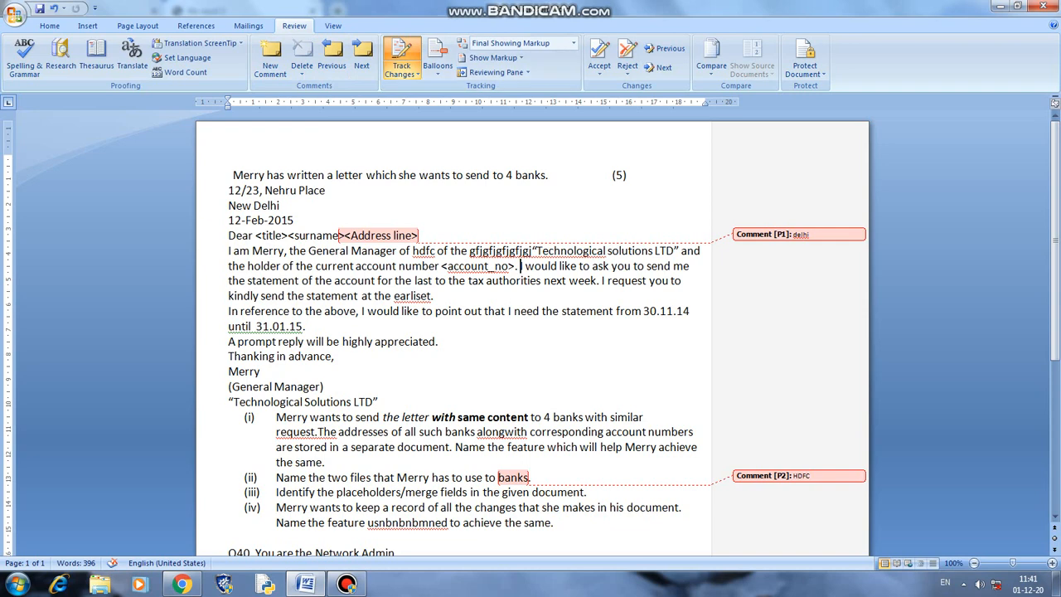
pyautogui.moveTo(379, 235)
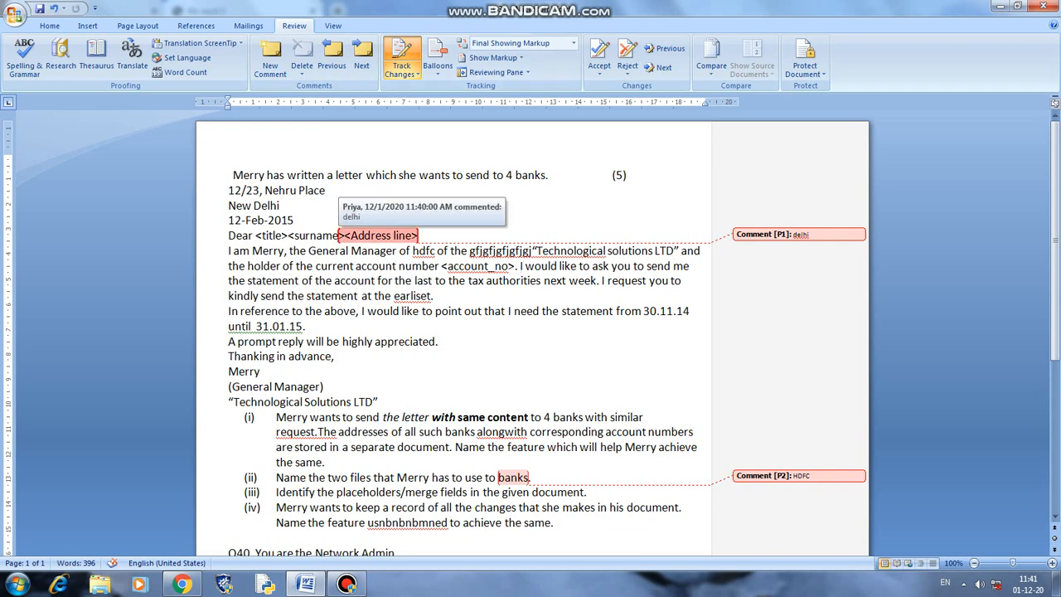